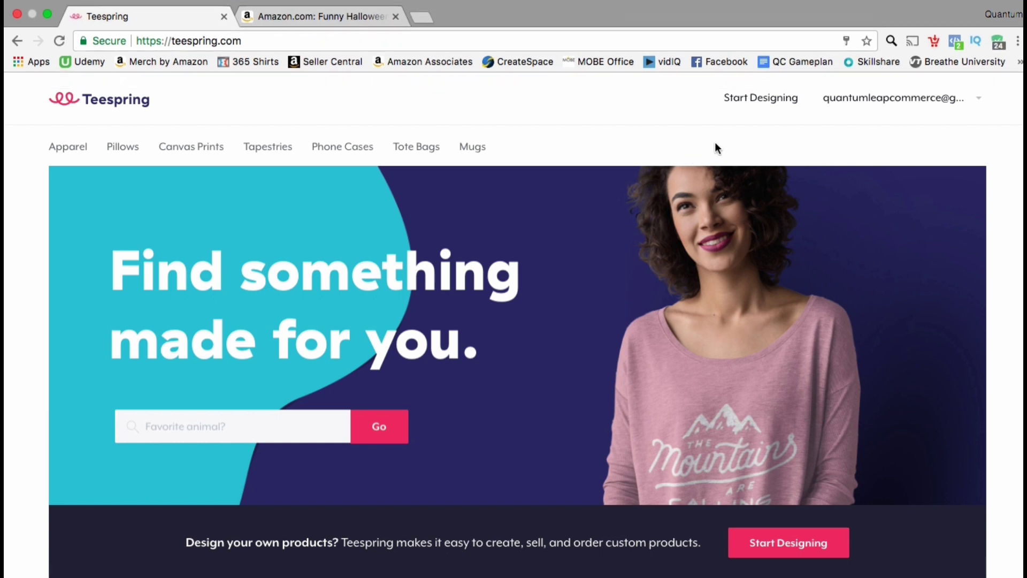
- Start a new design and pick Apparel from the best-selling product canvases
click(760, 111)
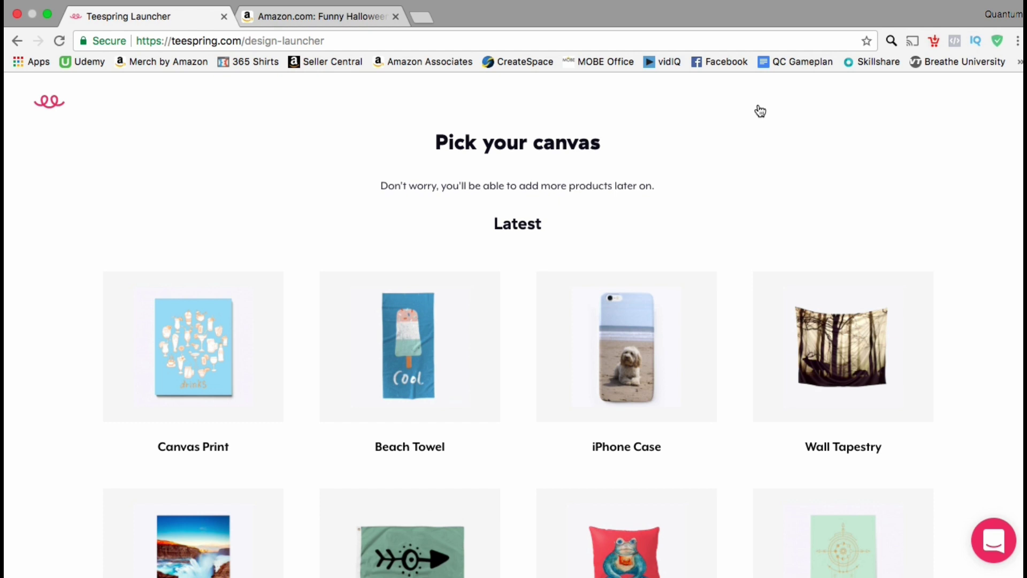
scroll(760, 111, down, 8)
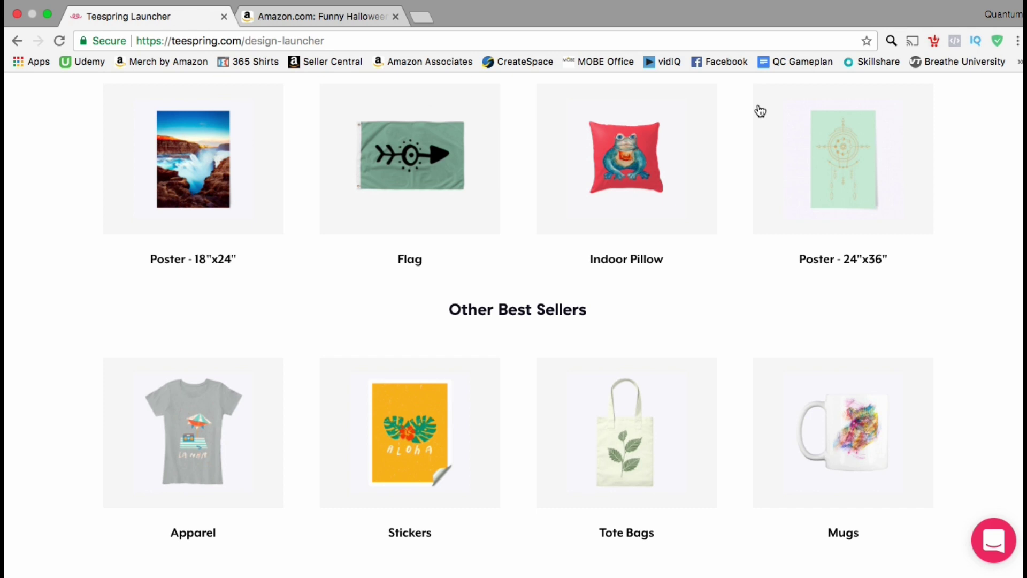
mouse_move(145, 499)
click(186, 552)
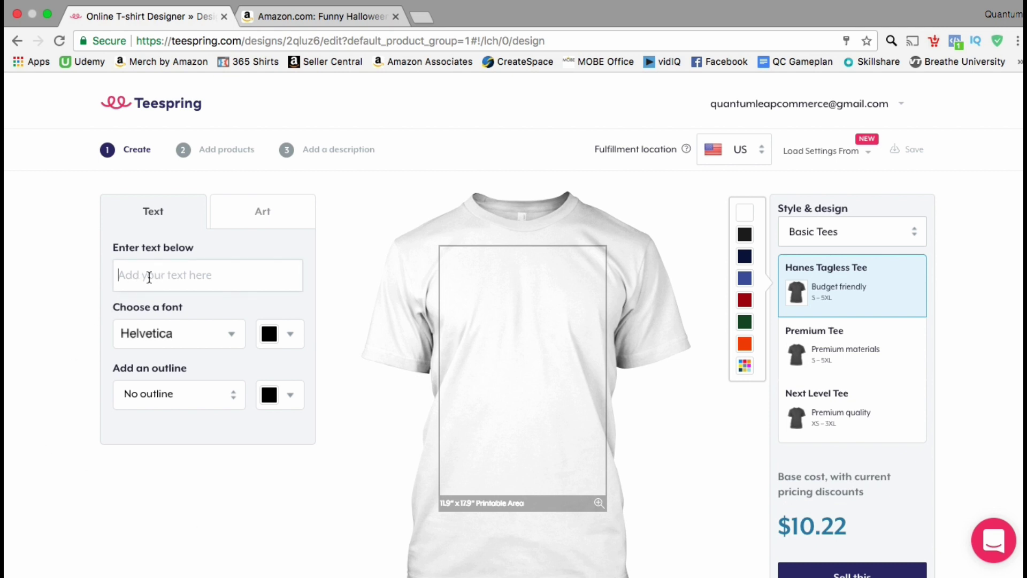
- Add the text "Happy Halloween" in the Russian font and move it up to the shirt's chest area
text(Happy)
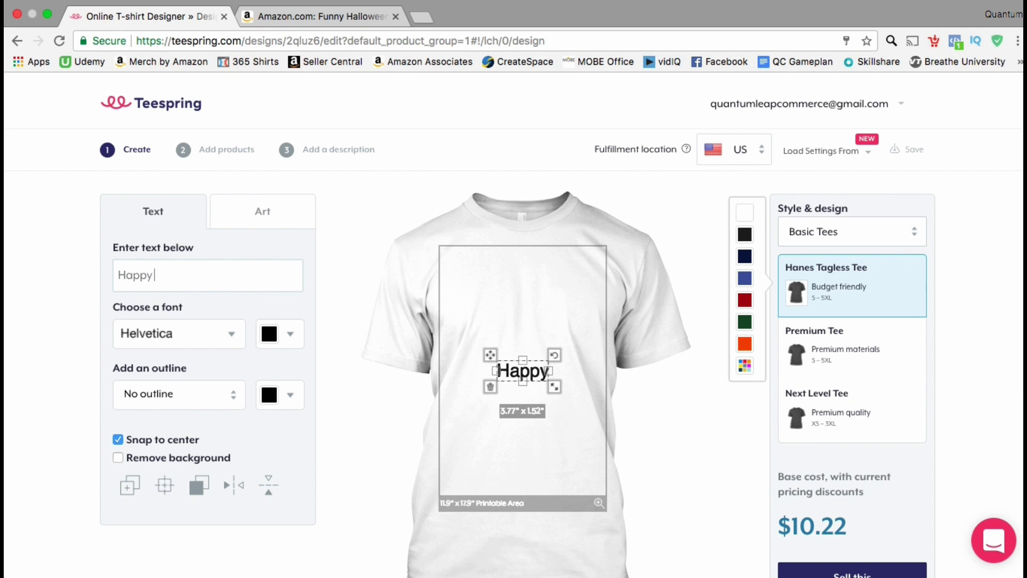
text( Halloween)
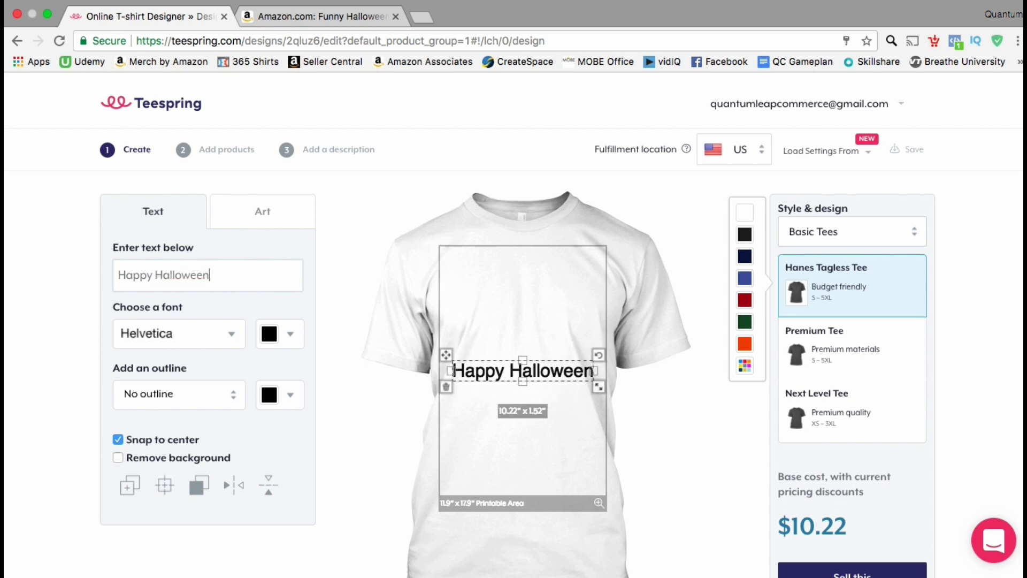
click(171, 349)
click(296, 371)
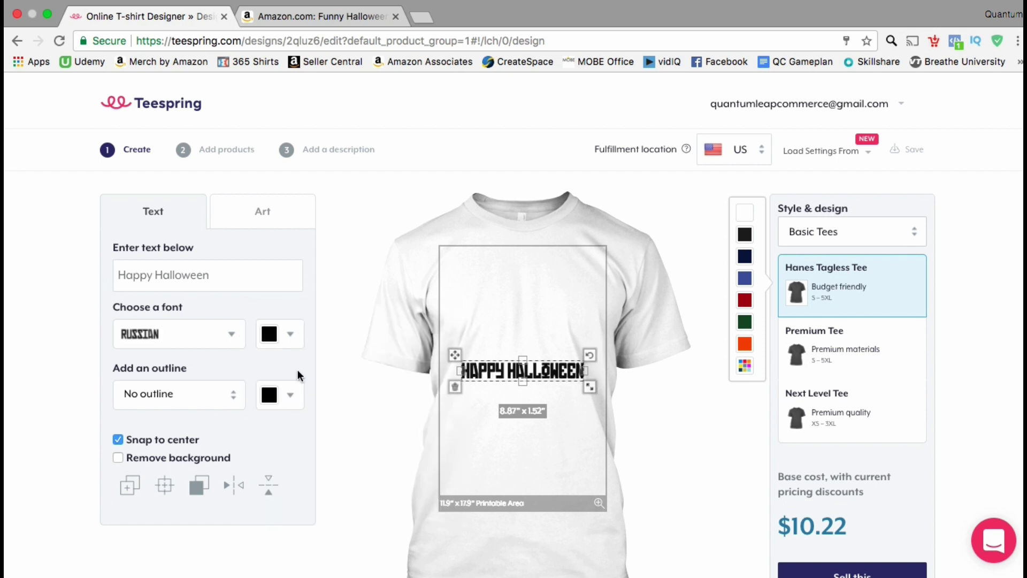
drag(520, 372, 522, 293)
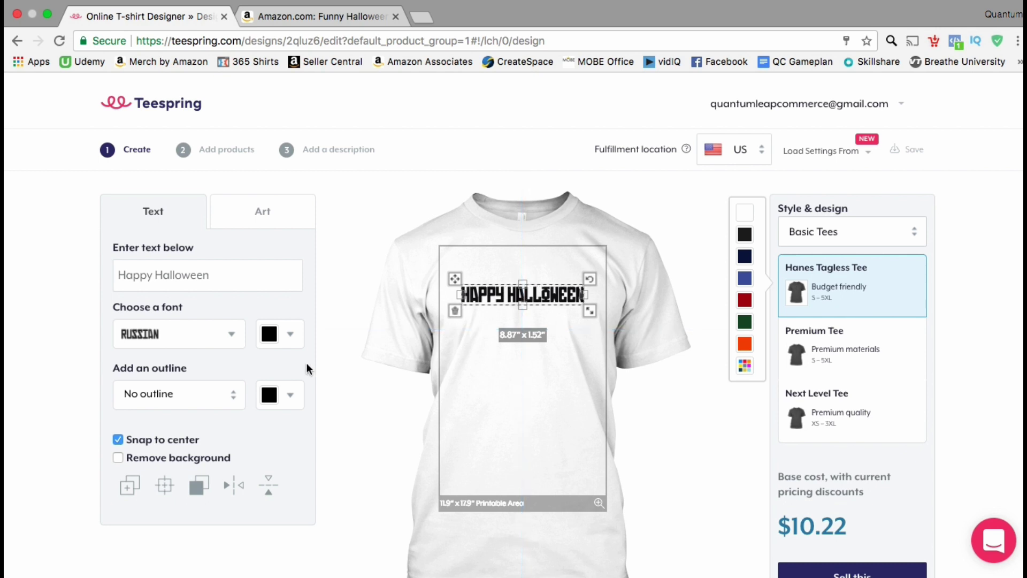
- Try a medium outline on the Halloween text, and set it back to no outline
click(235, 397)
click(210, 429)
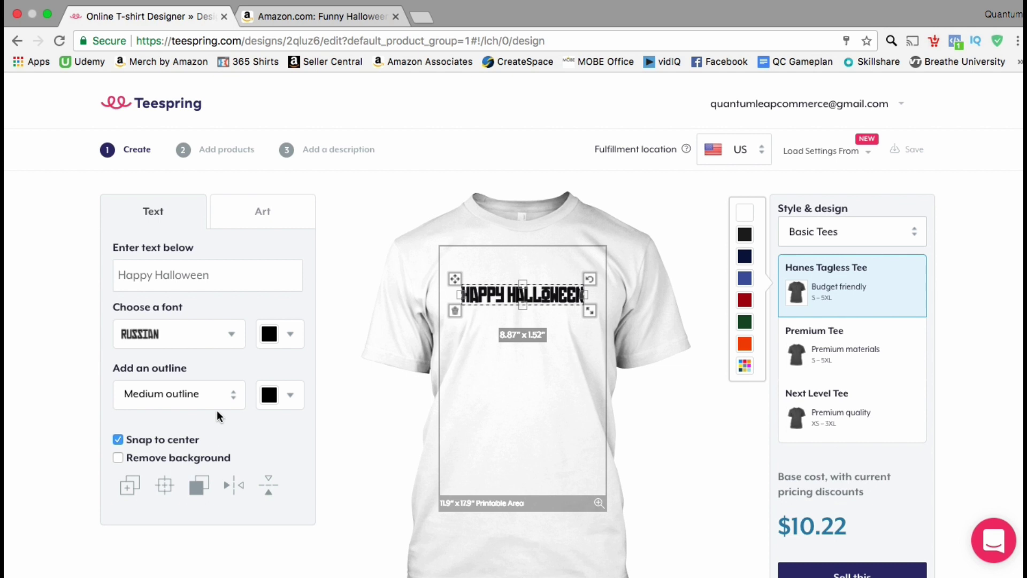
click(225, 402)
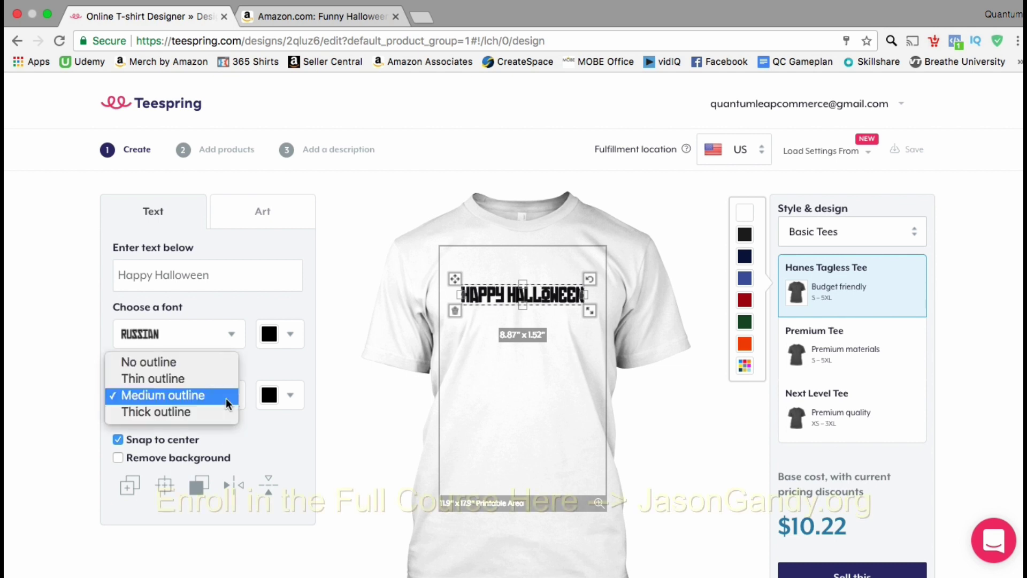
click(216, 365)
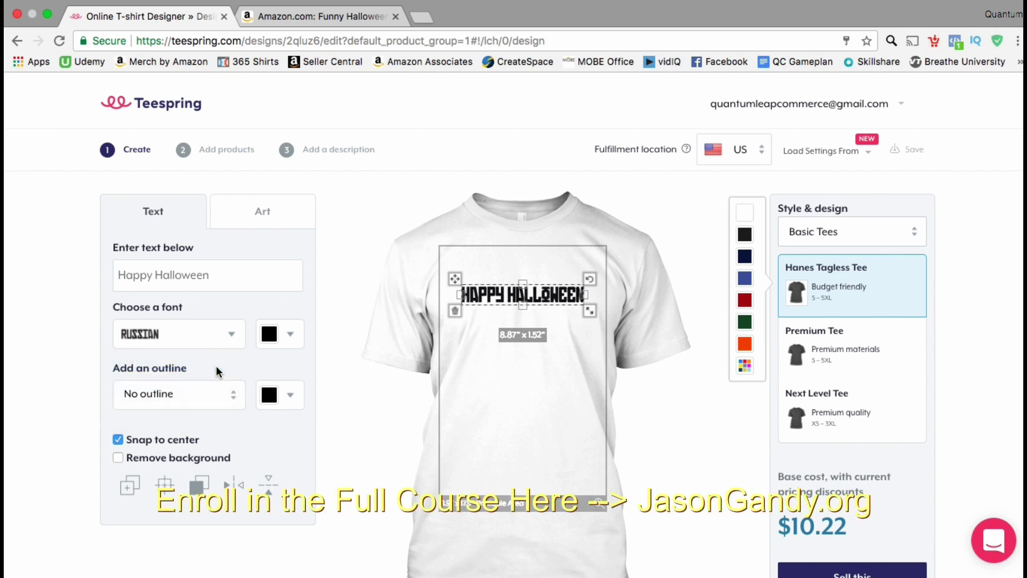
- Change the colour of the Halloween text to rust orange
click(293, 333)
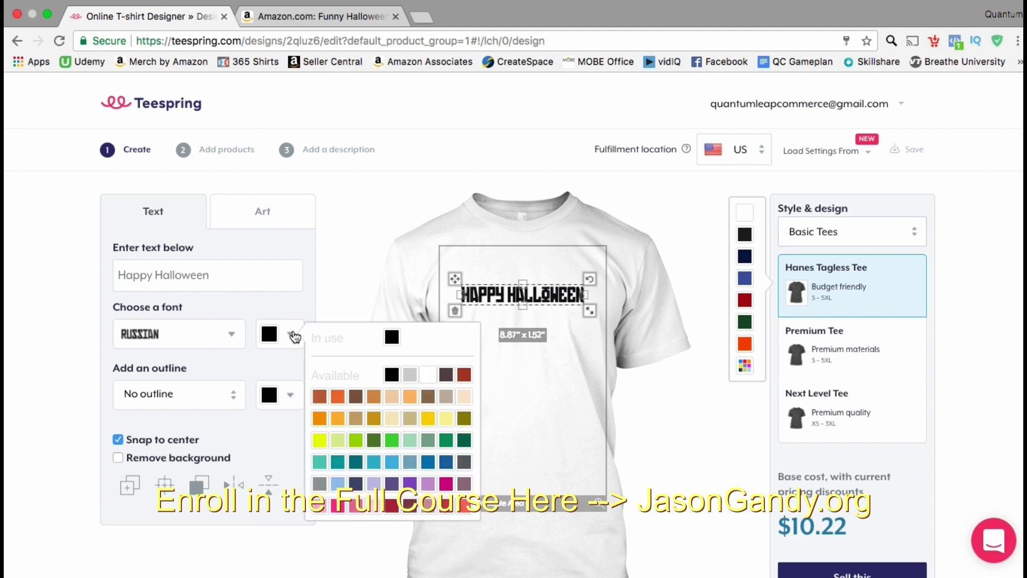
click(321, 399)
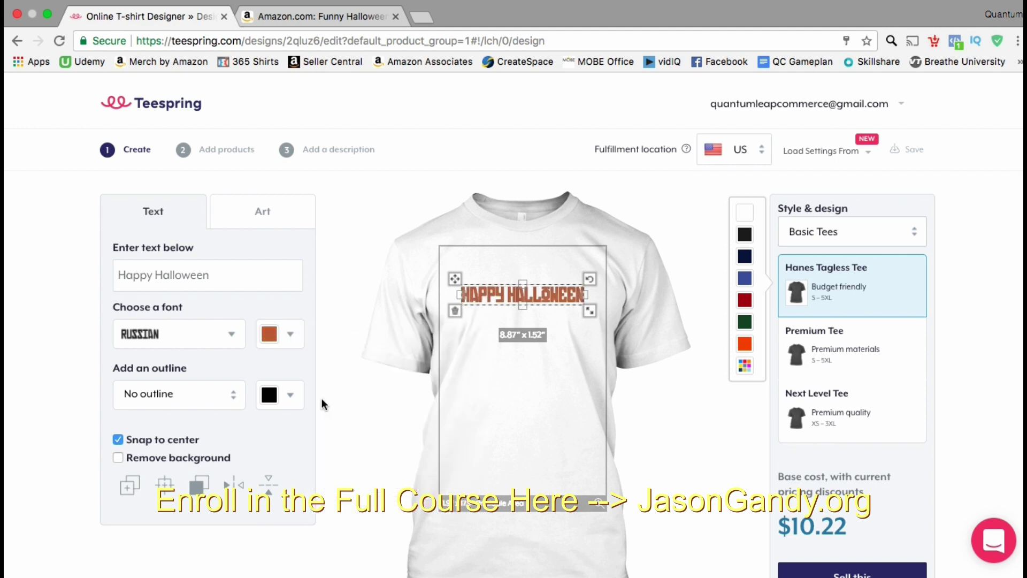
click(270, 310)
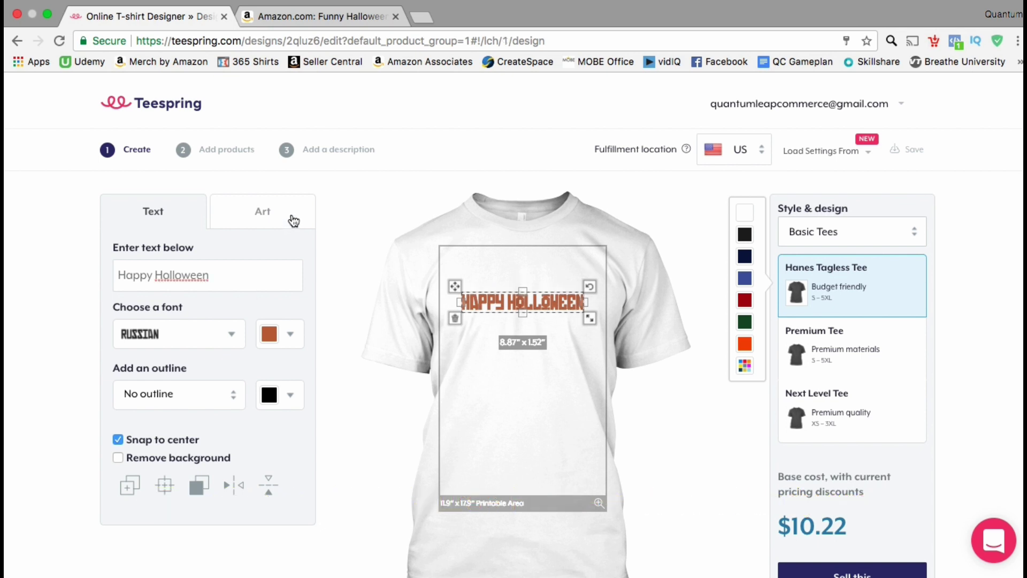
- Search the artwork library for "Pumpkin", add the first grinning jack-o'-lantern and place it just below the text
click(295, 223)
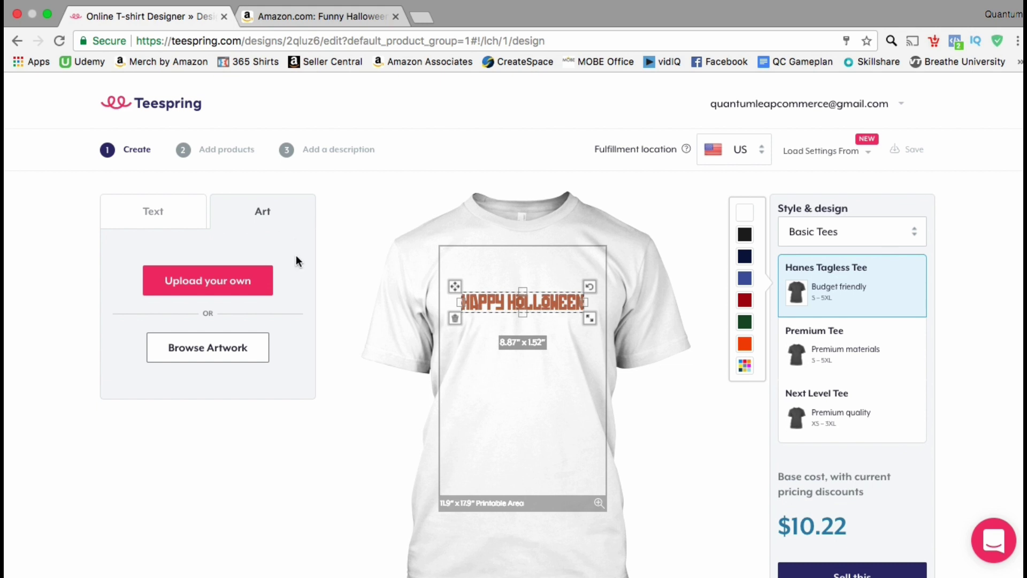
click(262, 352)
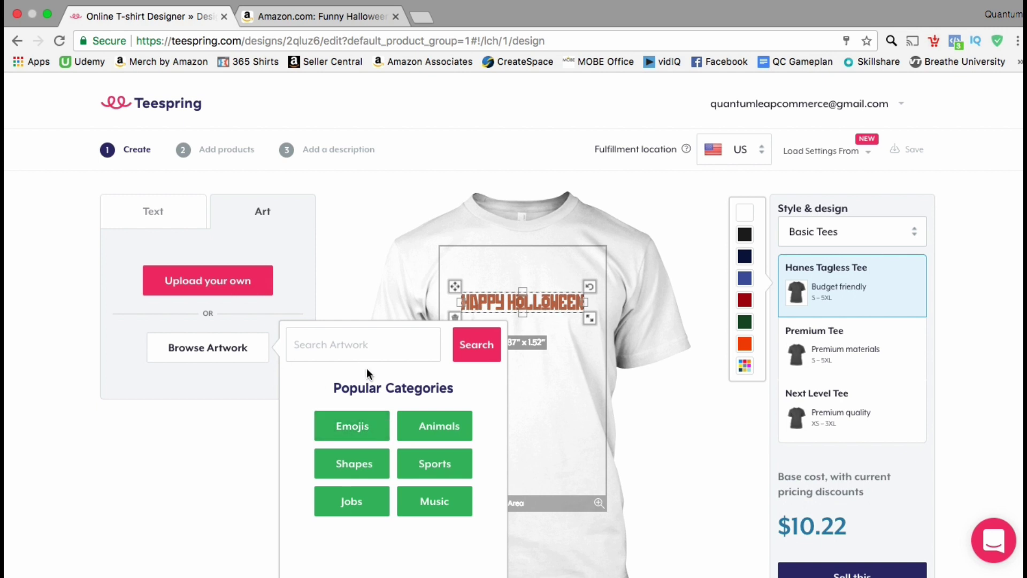
click(366, 353)
text(Pumpkin)
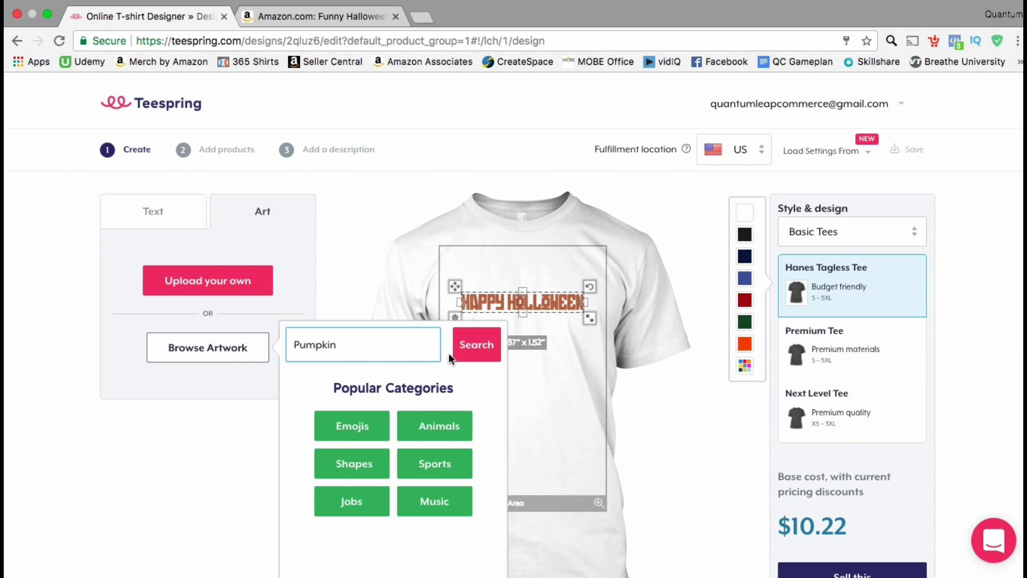
click(466, 358)
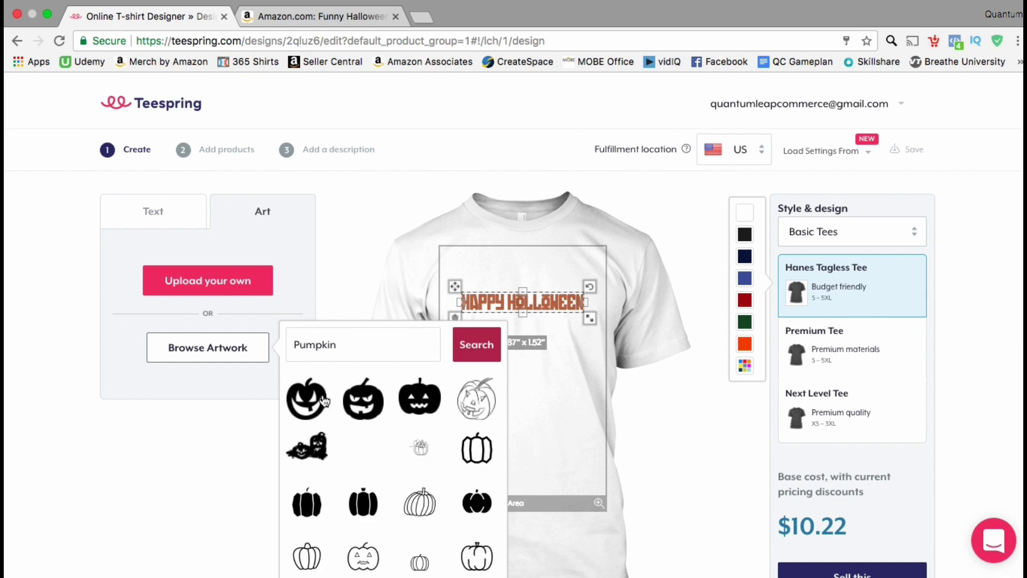
click(306, 399)
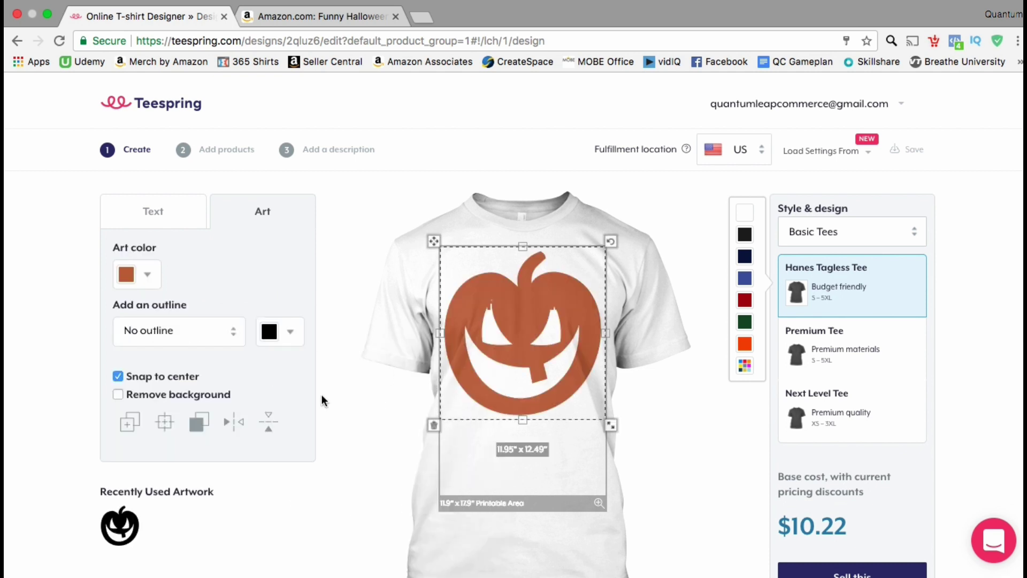
drag(538, 294, 537, 360)
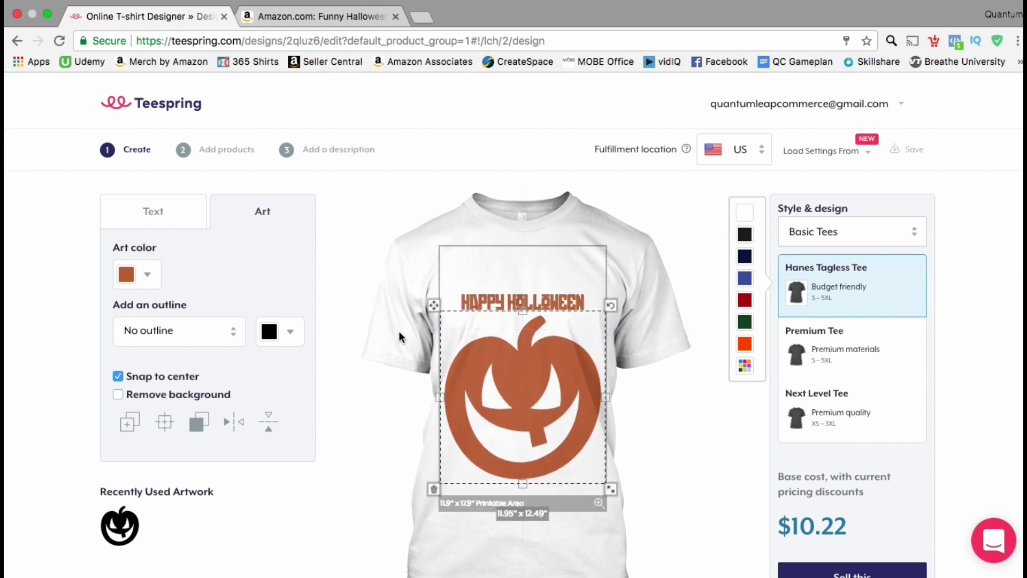
- Recolour the pumpkin artwork light orange and give it a thin black outline
click(160, 287)
click(194, 360)
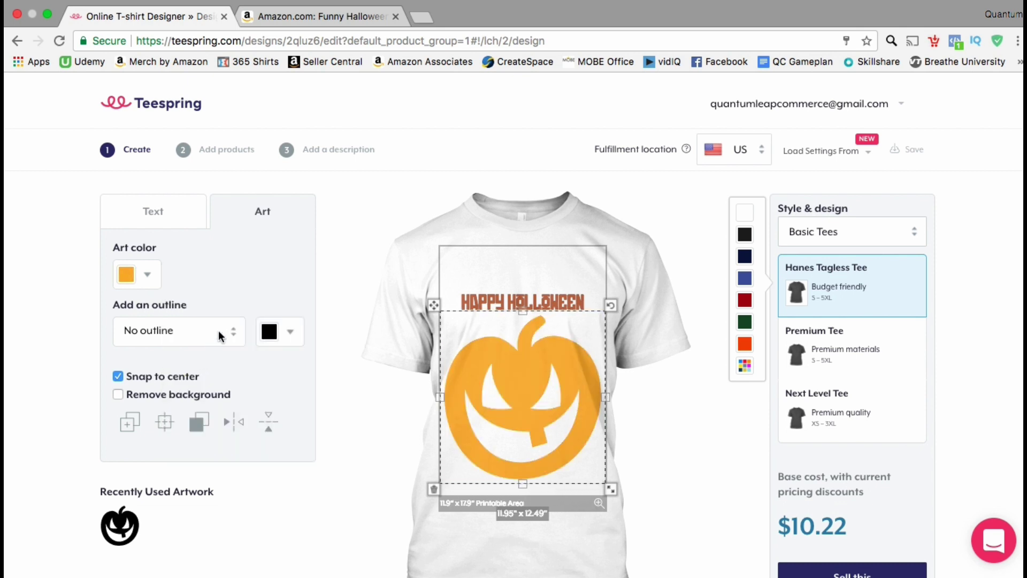
click(233, 337)
click(230, 348)
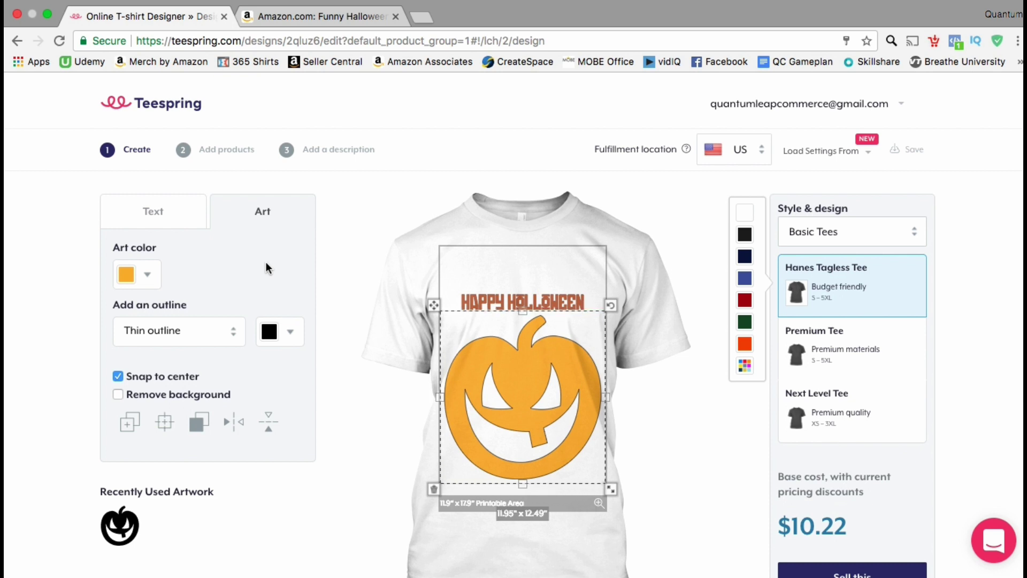
- Delete the pumpkin artwork and the Halloween text from the shirt
click(434, 489)
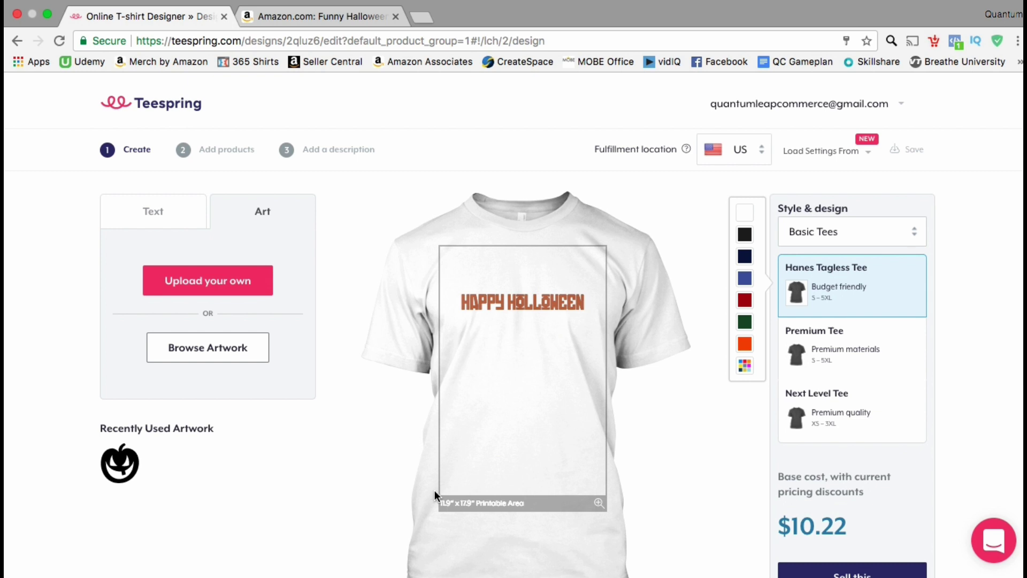
click(479, 308)
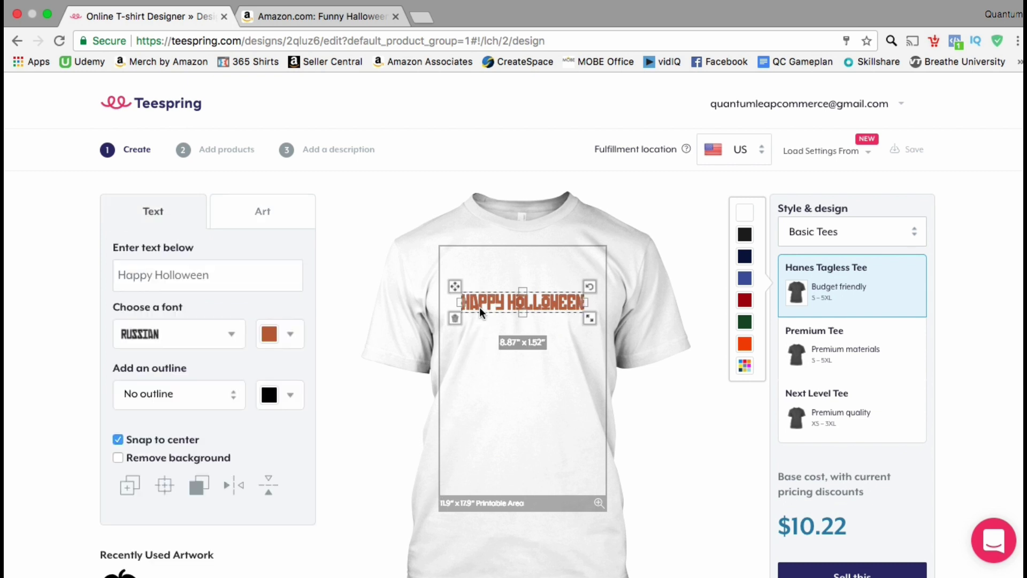
click(455, 319)
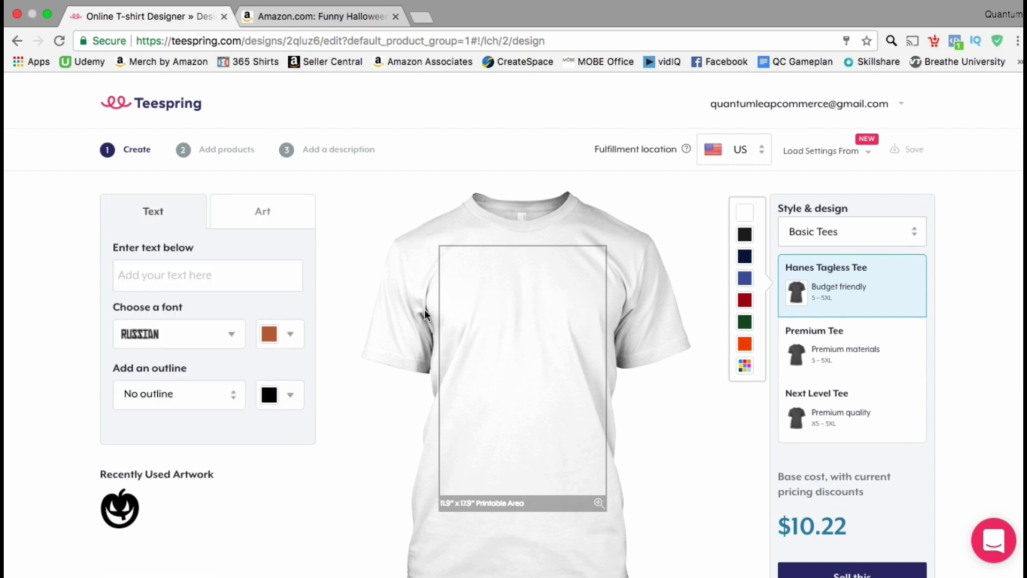
- Upload BooGhost.png from the 365 Shirt Designs folder as own artwork and shift it slightly down on the shirt
click(285, 223)
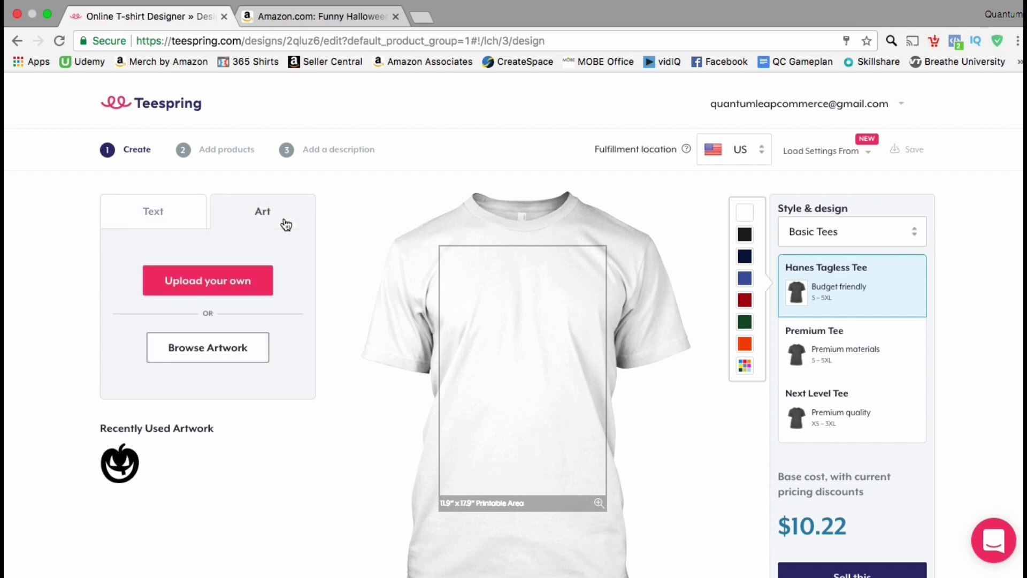
click(263, 276)
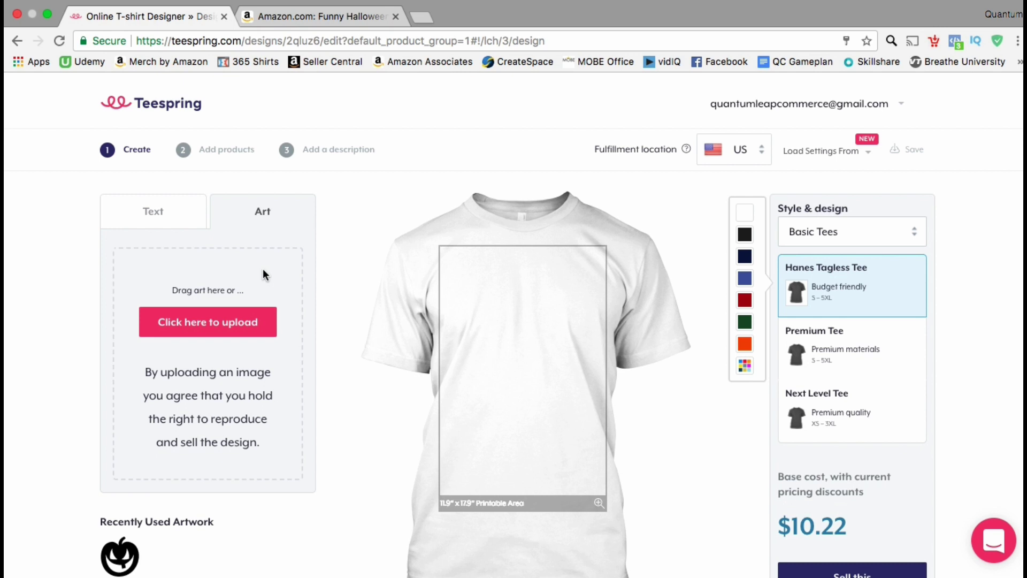
click(264, 319)
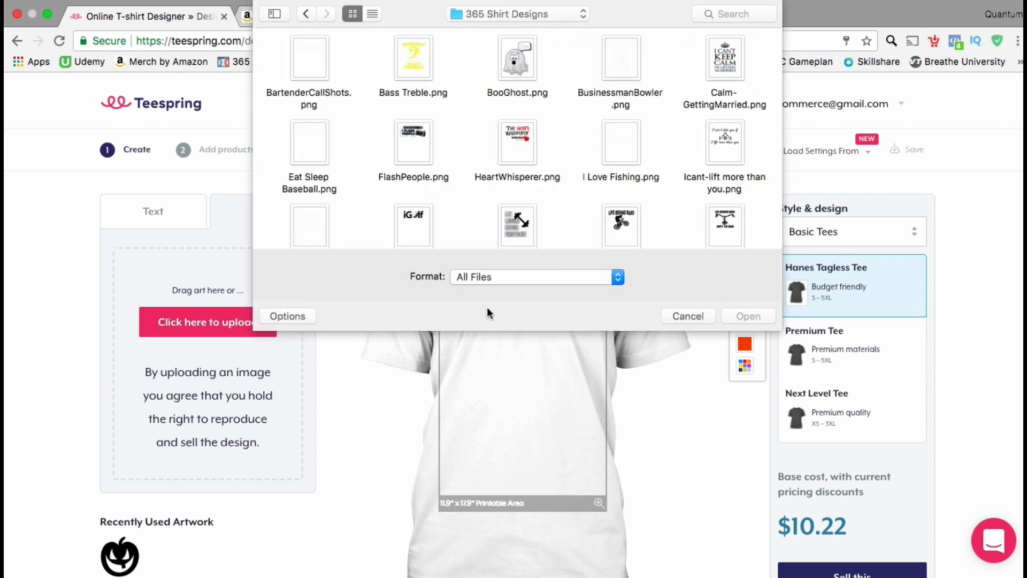
double_click(508, 70)
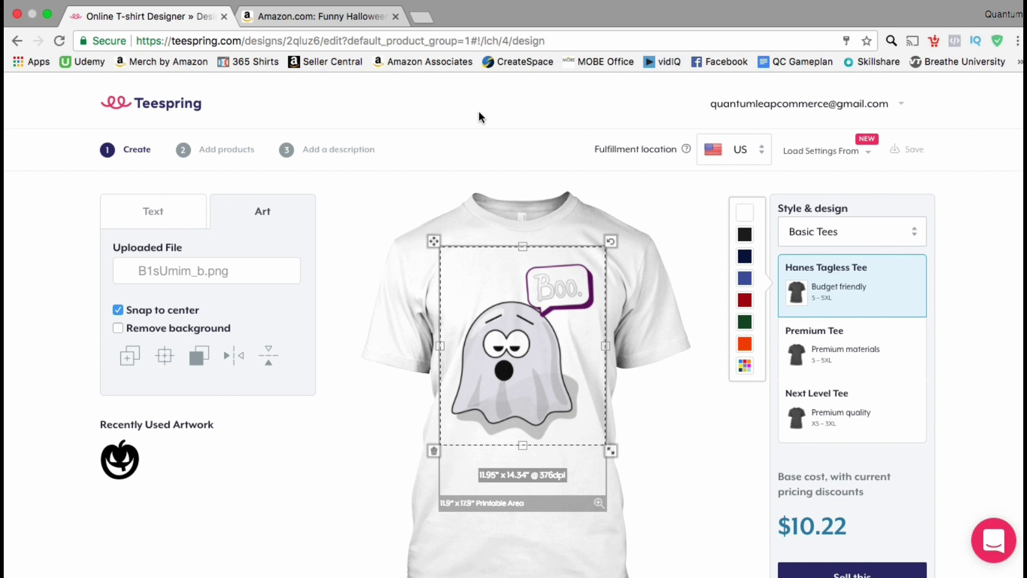
drag(518, 337, 518, 342)
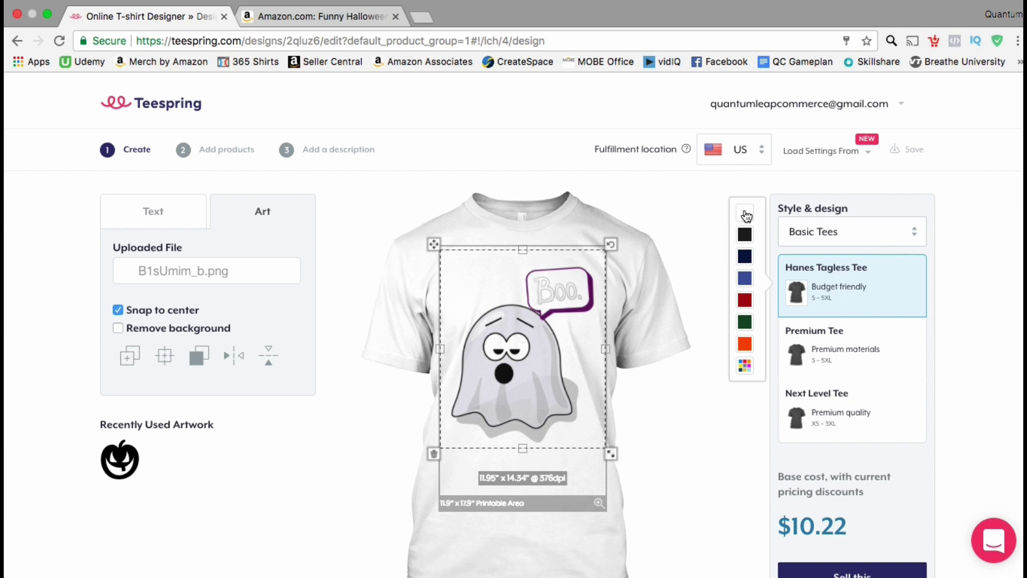
- Preview the ghost design on black, navy and blue shirts
click(745, 235)
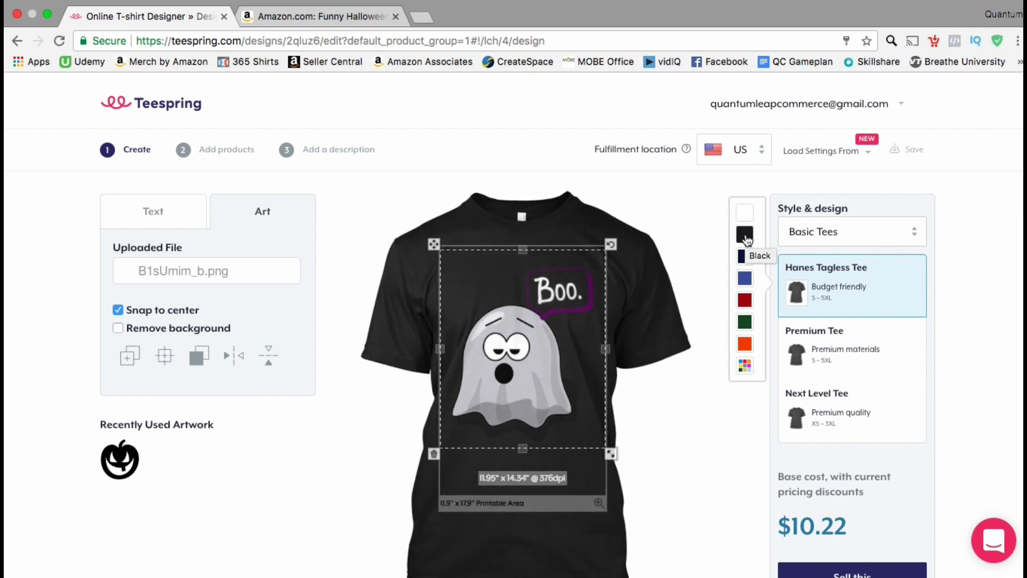
click(745, 259)
click(746, 278)
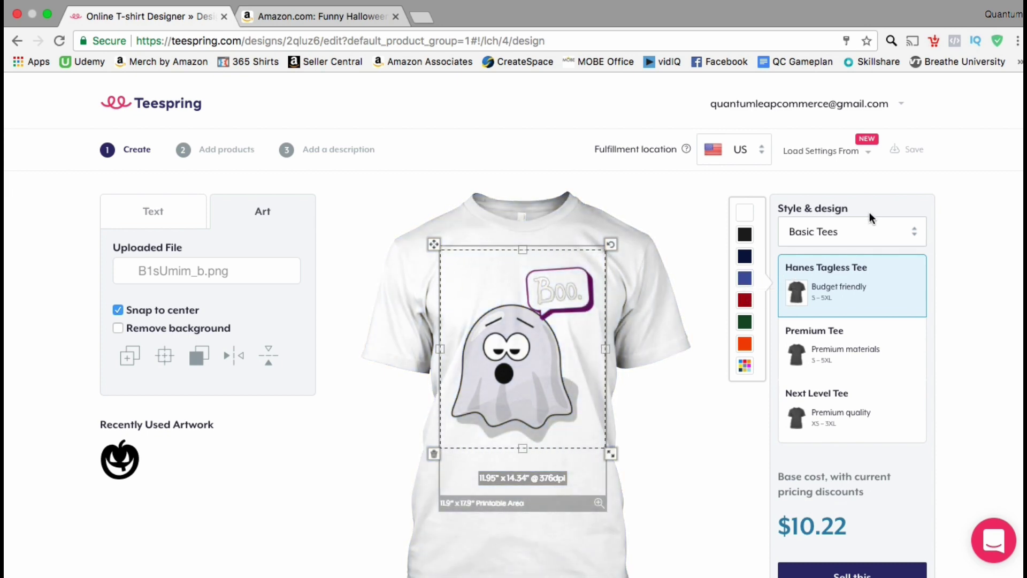
- Try the design on the Long Sleeve Tees style and switch back to Basic Tees
click(914, 231)
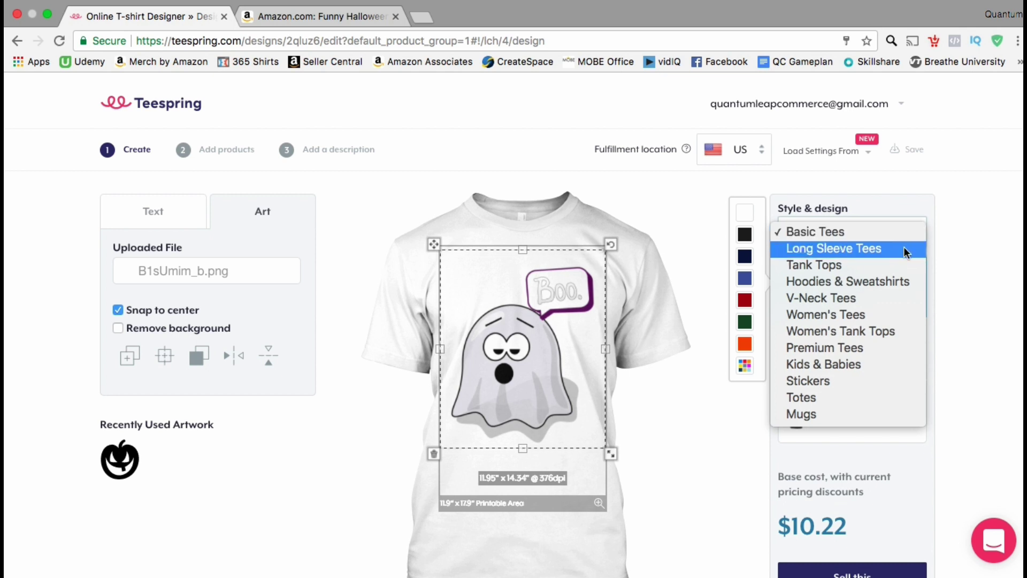
click(903, 249)
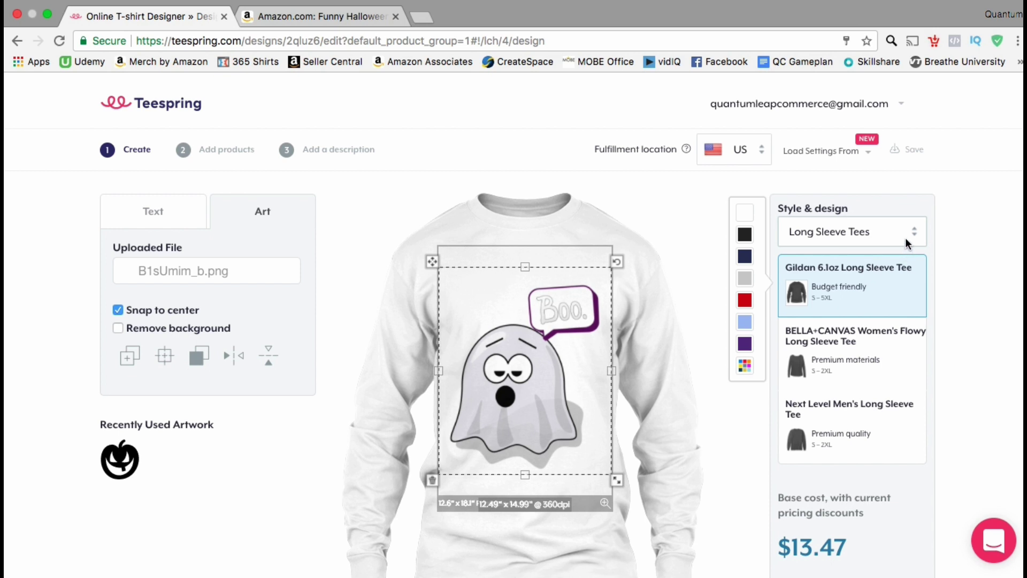
click(905, 238)
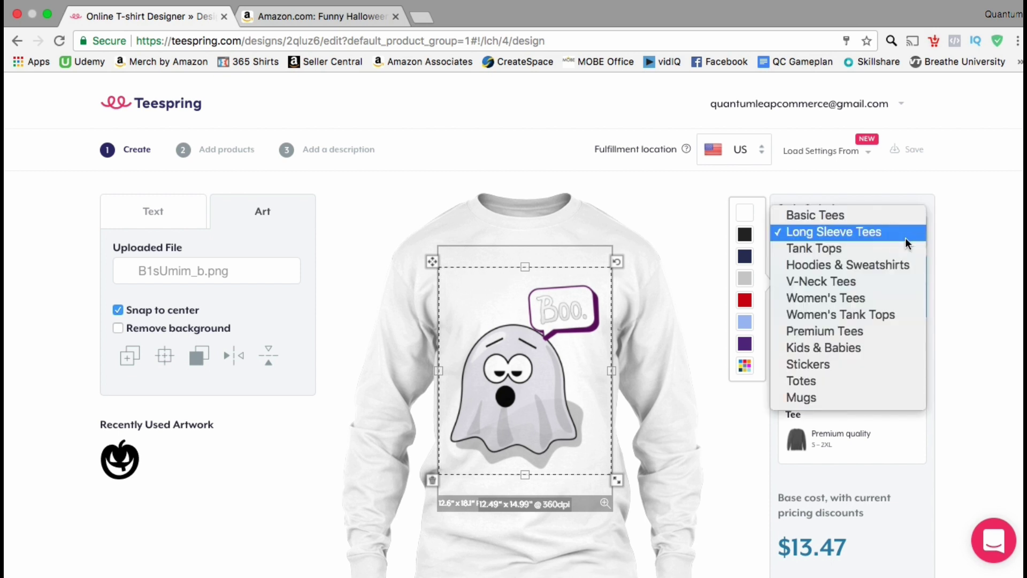
click(900, 220)
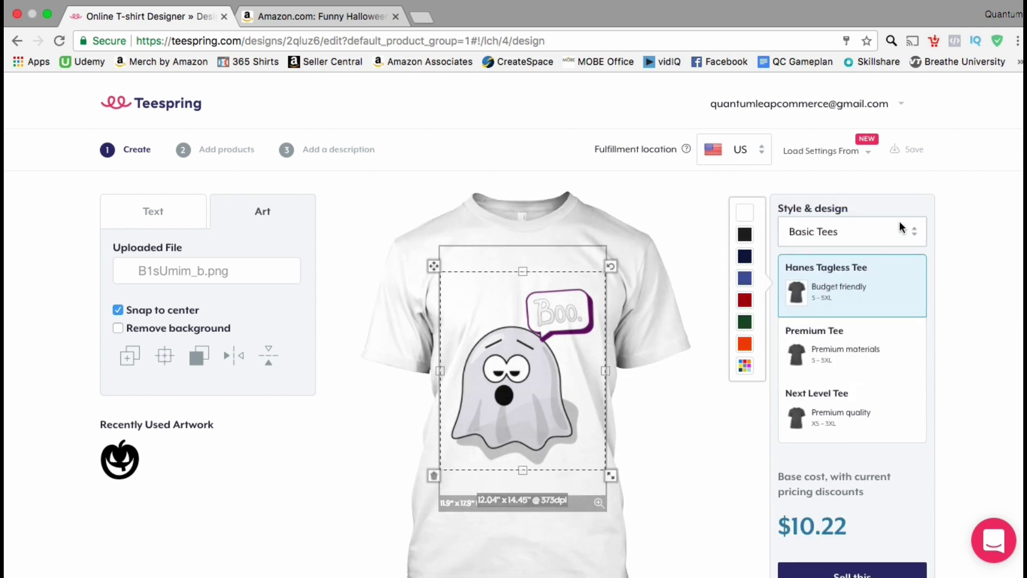
- Compare the base costs of the Premium Tee and Next Level Tee, and return to the Hanes Tagless Tee
click(878, 357)
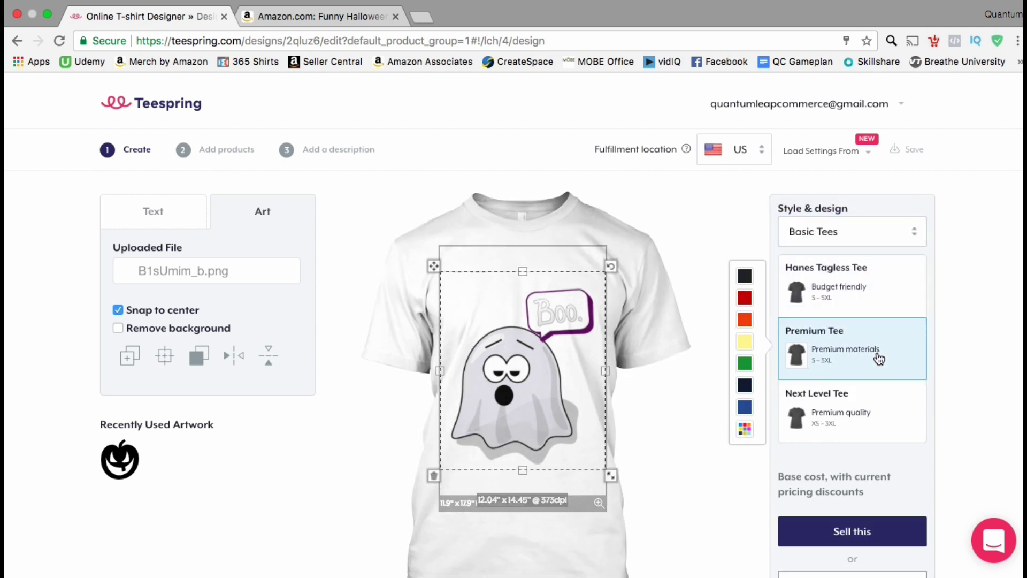
scroll(879, 358, down, 2)
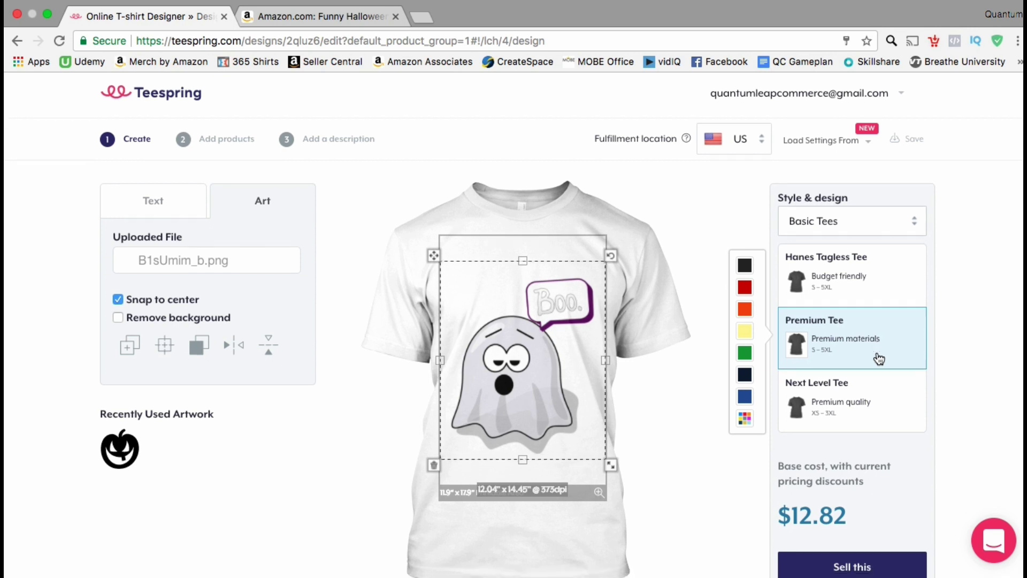
click(879, 358)
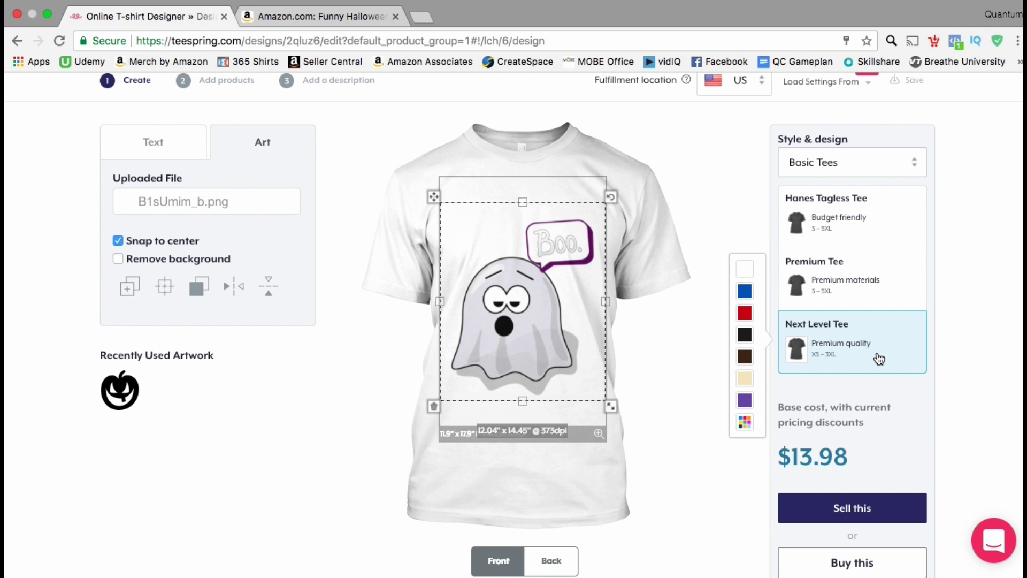
click(863, 232)
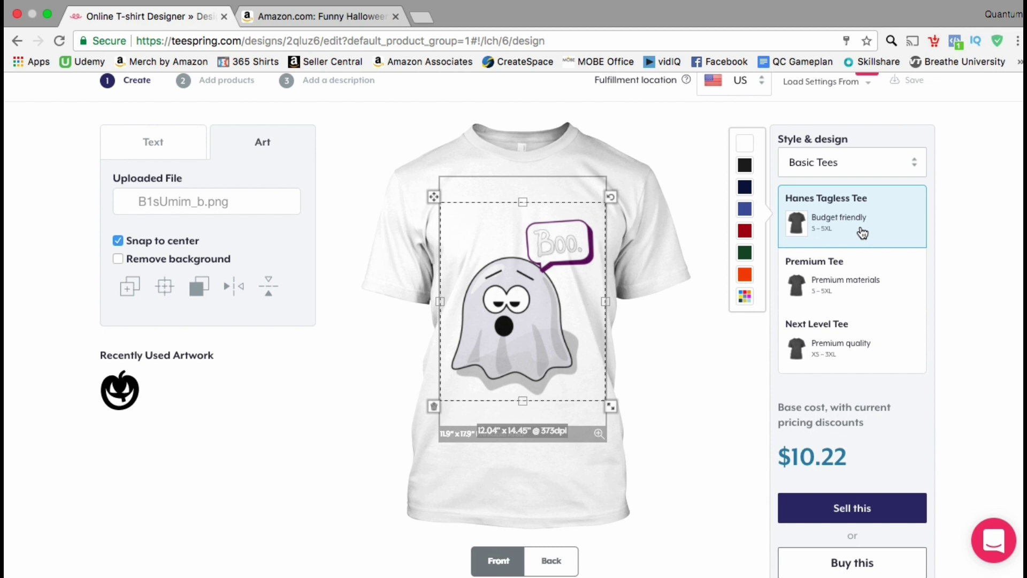
- Choose to sell the Hanes Tagless Tee design and proceed to the Add products stage
scroll(955, 294, down, 2)
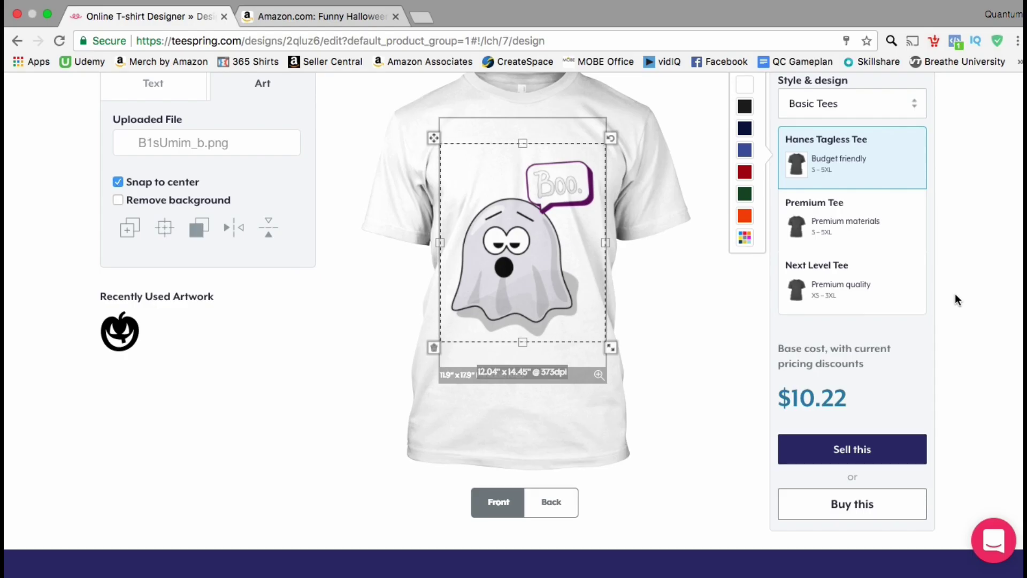
click(869, 454)
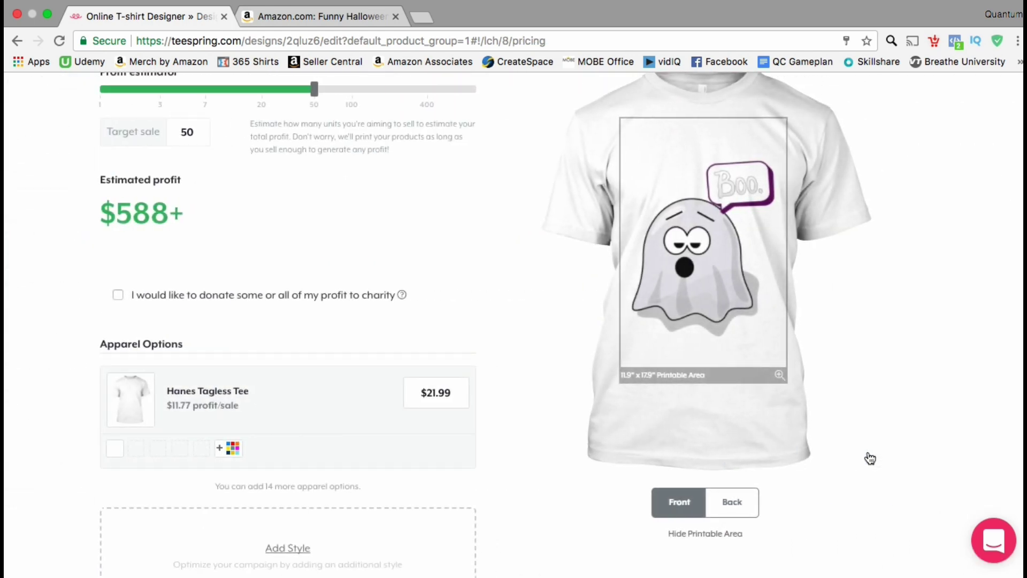
scroll(875, 391, up, 3)
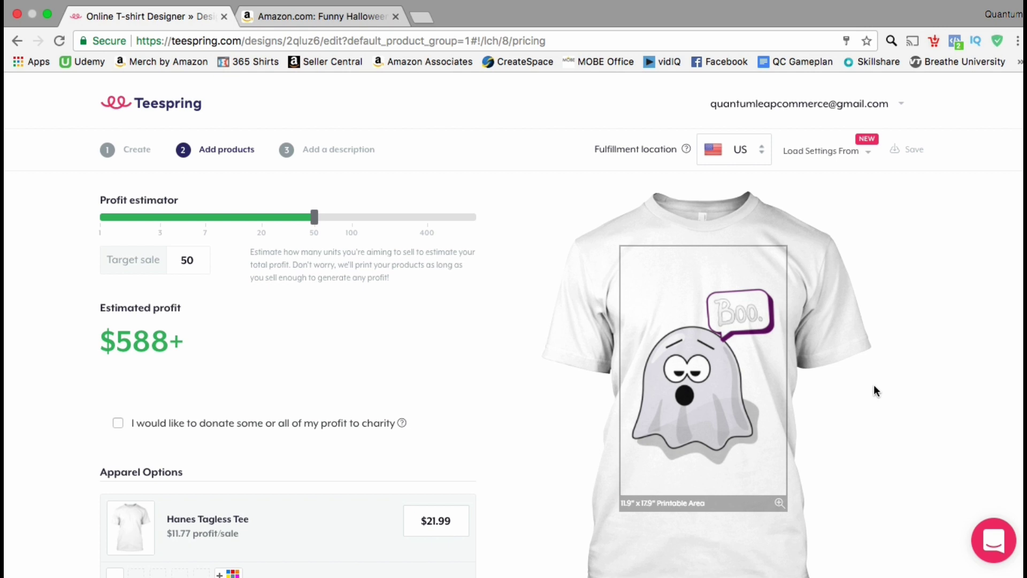
- Set the selling price of the Hanes Tagless Tee to $19.99
scroll(874, 391, down, 5)
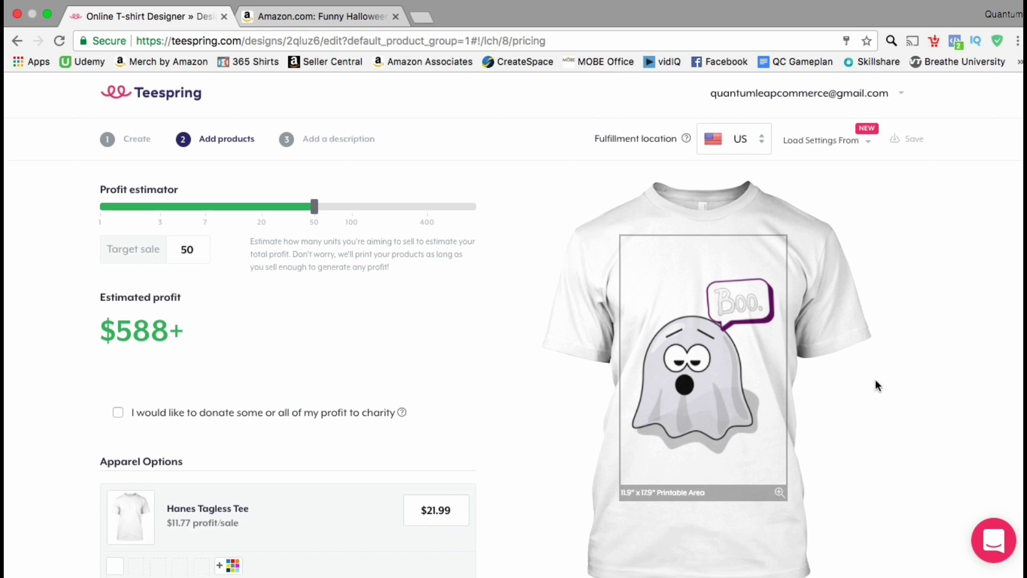
scroll(875, 380, down, 2)
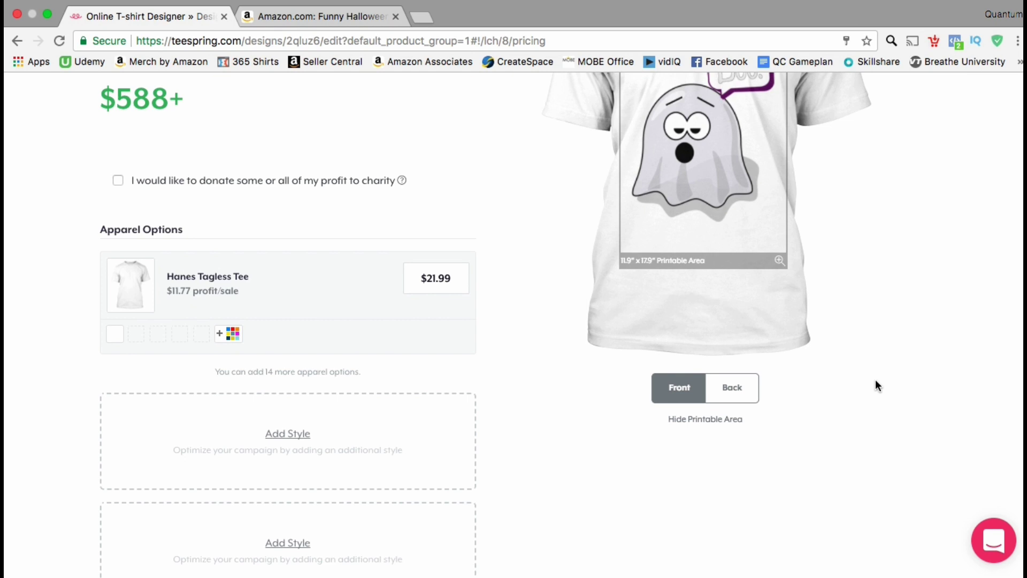
click(437, 276)
key(BackSpace)
key(BackSpace)
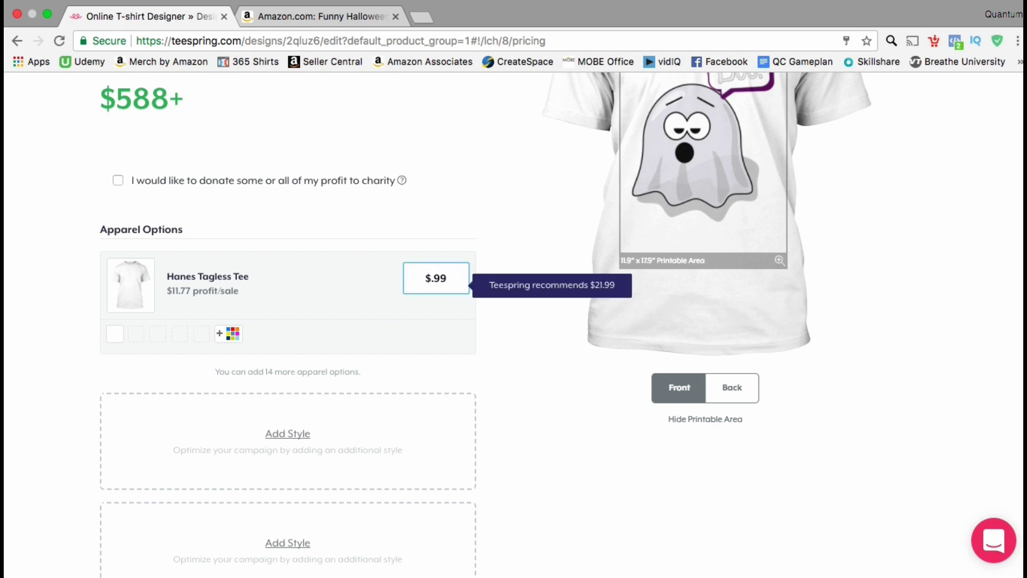
text(19)
click(489, 257)
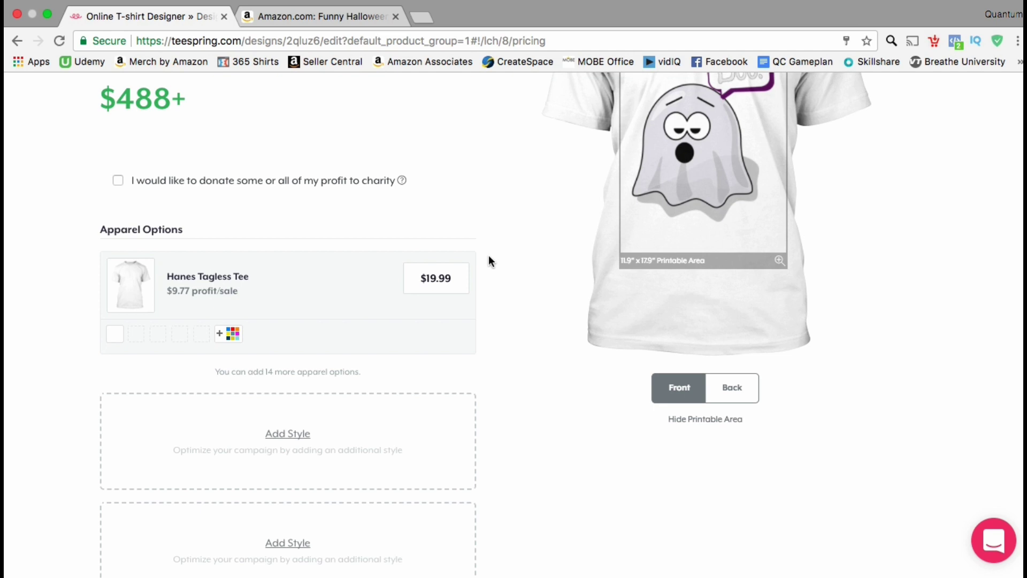
- Add blue, pink, light grey and golden orange as extra colour options for the Hanes Tagless Tee
click(137, 340)
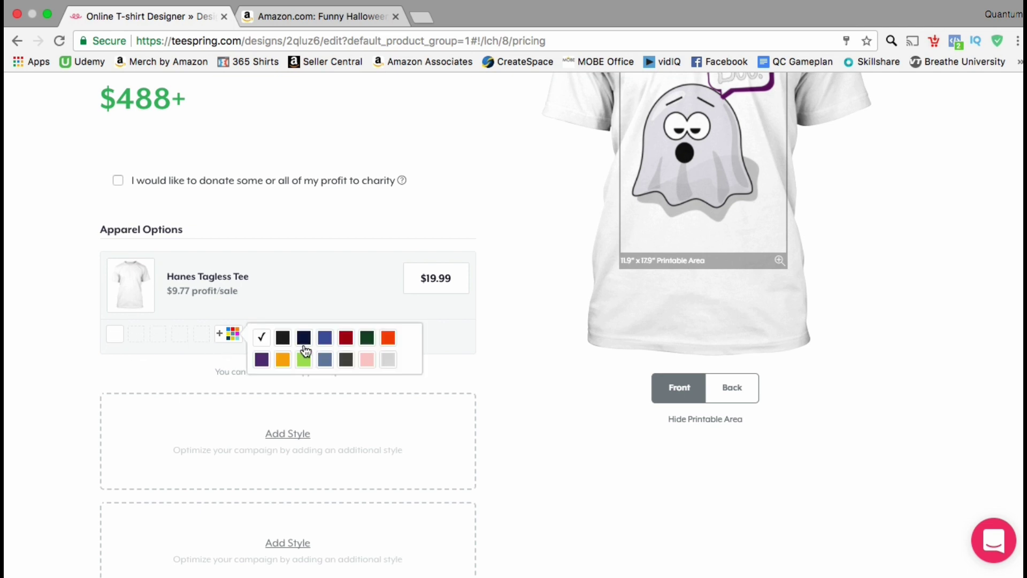
click(334, 349)
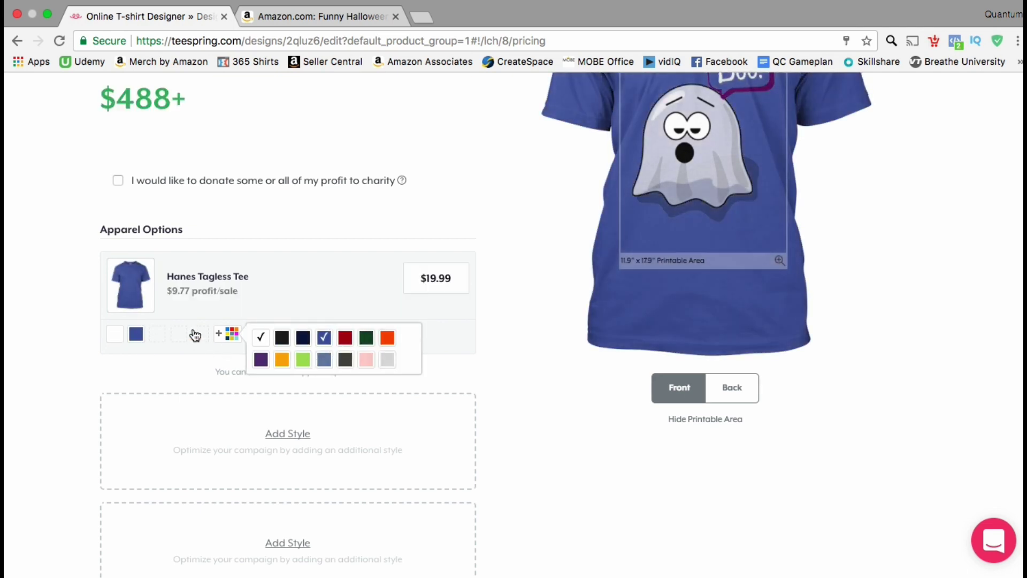
click(366, 359)
click(388, 359)
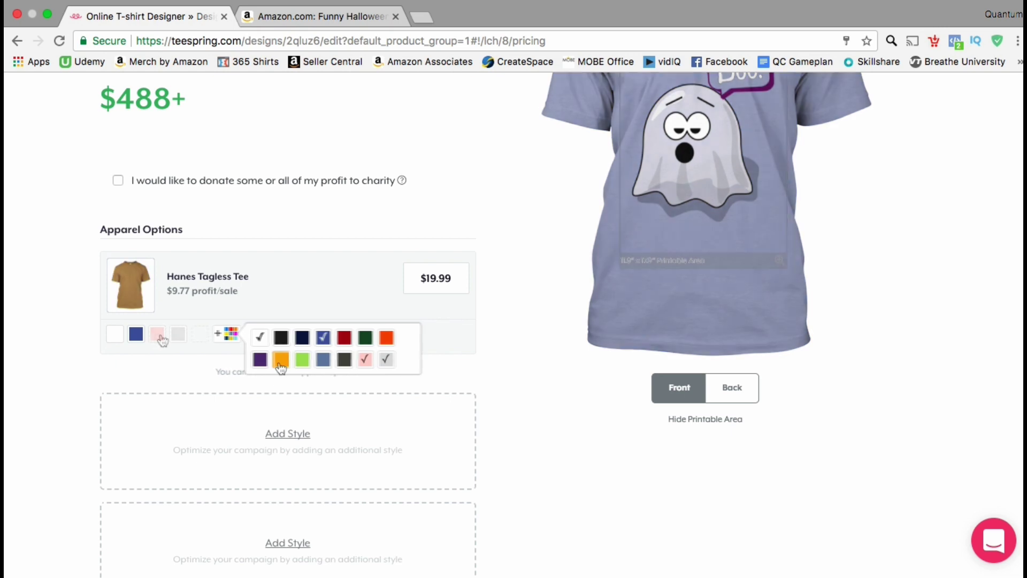
click(282, 359)
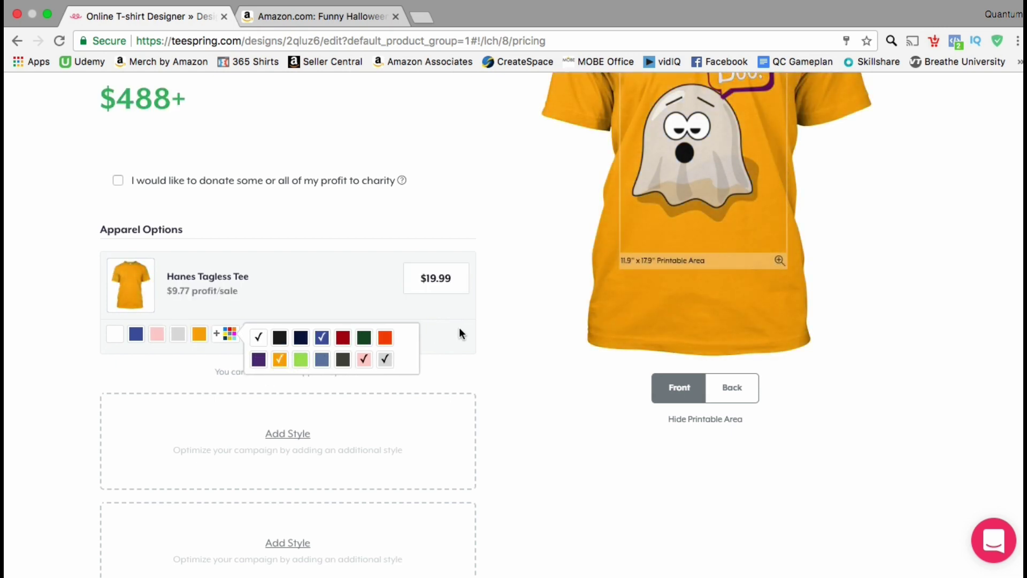
click(493, 322)
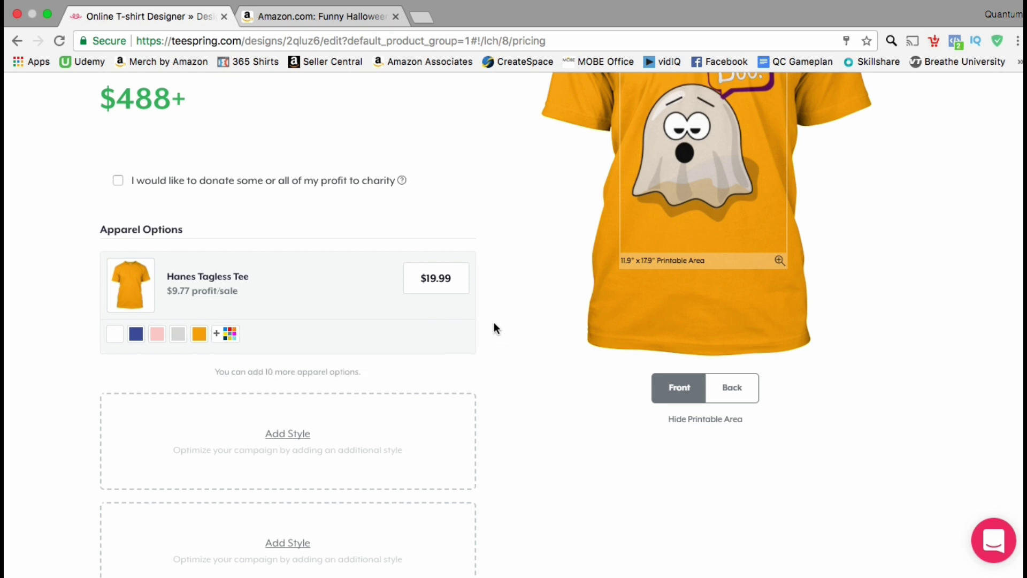
- Add the Gildan 8oz Heavy Blend Hoodie from Hoodies & Sweatshirts as an additional style and check its preview
scroll(493, 328, down, 3)
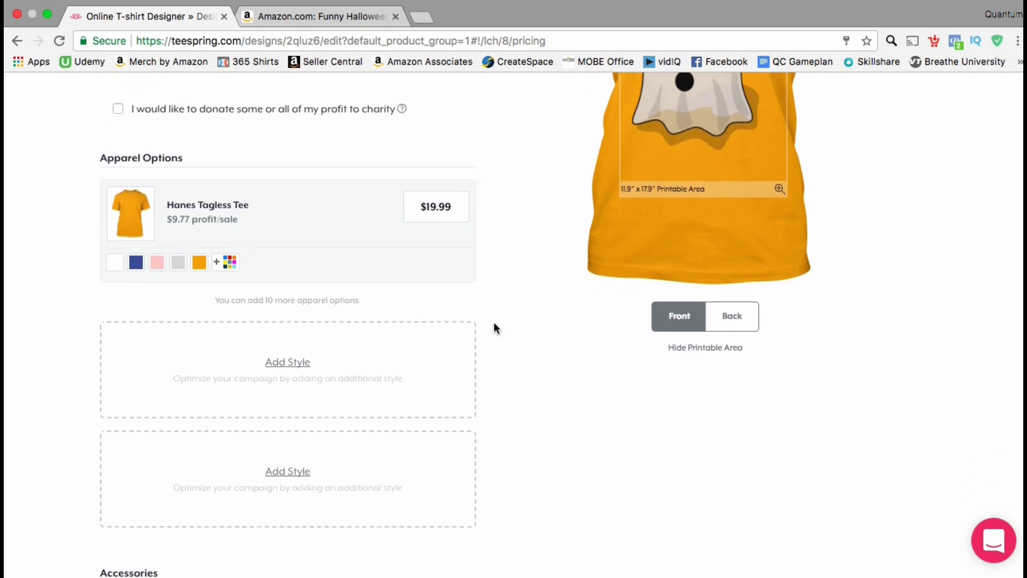
click(414, 367)
click(218, 372)
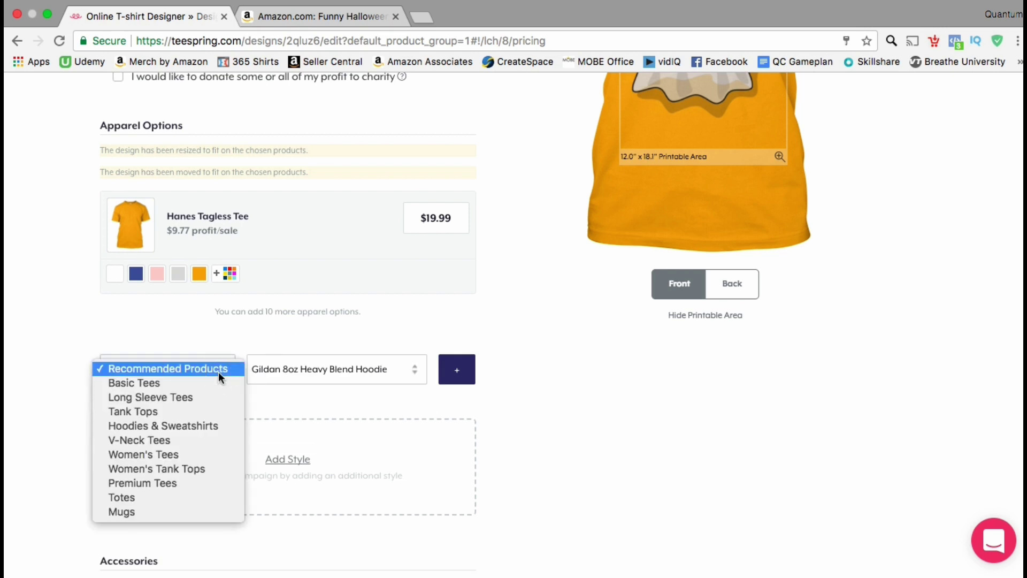
click(214, 424)
click(326, 381)
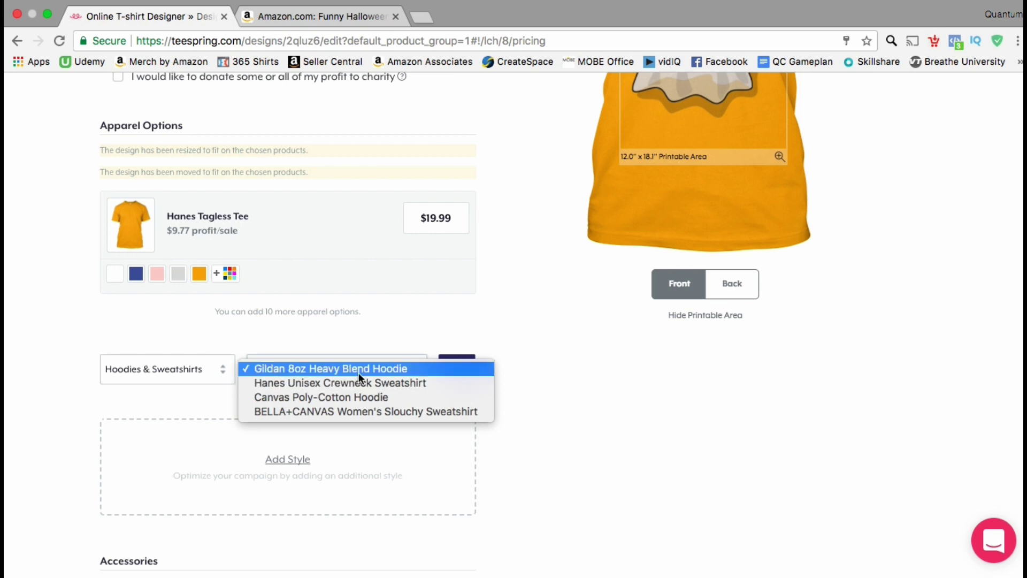
click(497, 329)
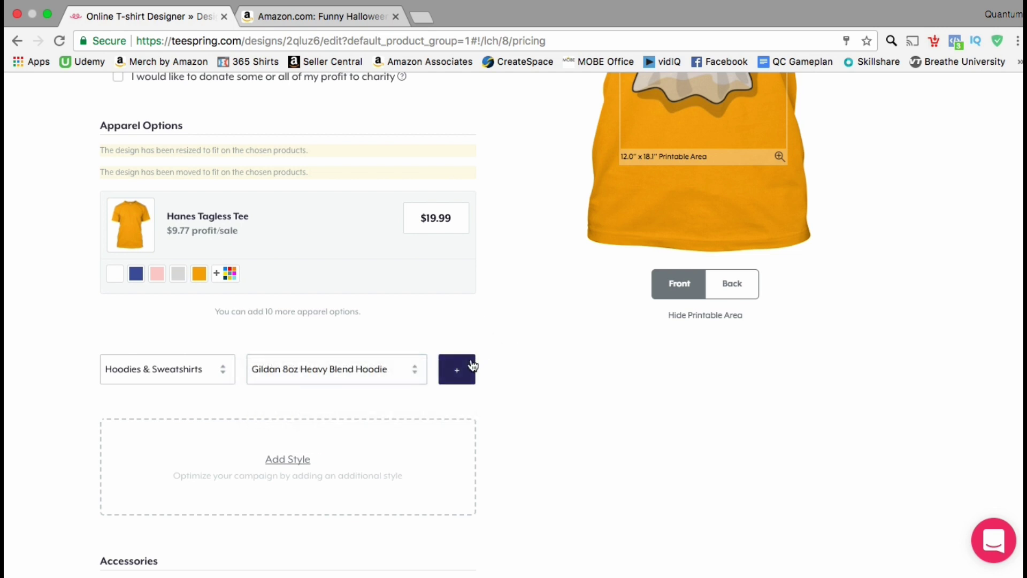
click(467, 370)
scroll(570, 329, up, 5)
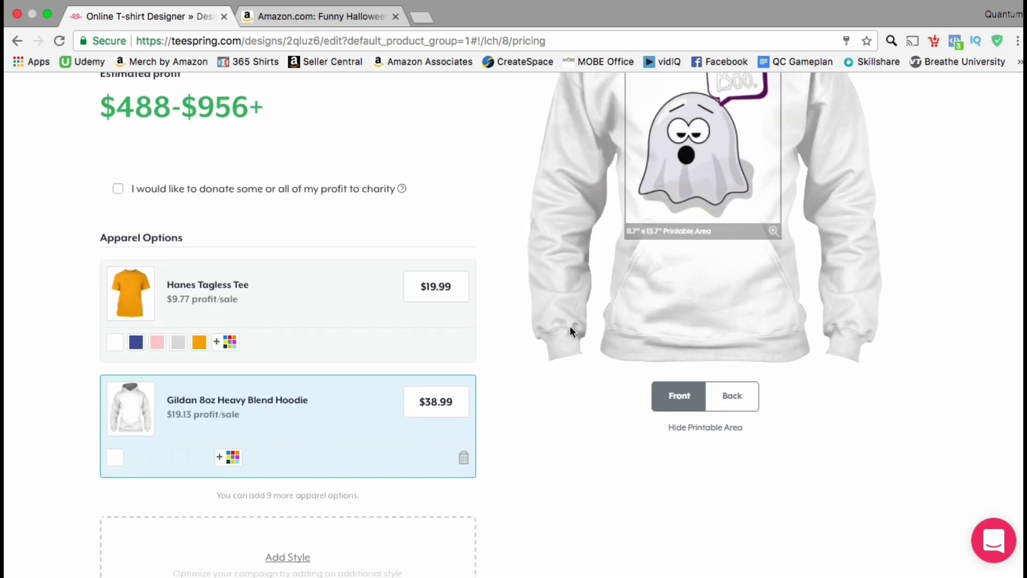
scroll(570, 325, up, 3)
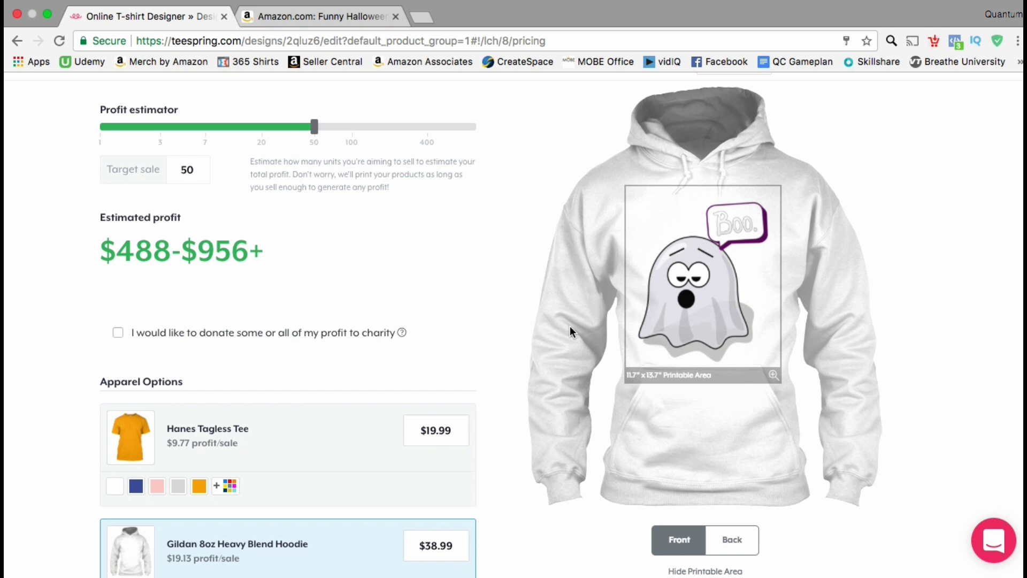
- Finish the product selection without adding a sticker and continue to the Add a description stage
scroll(570, 332, down, 6)
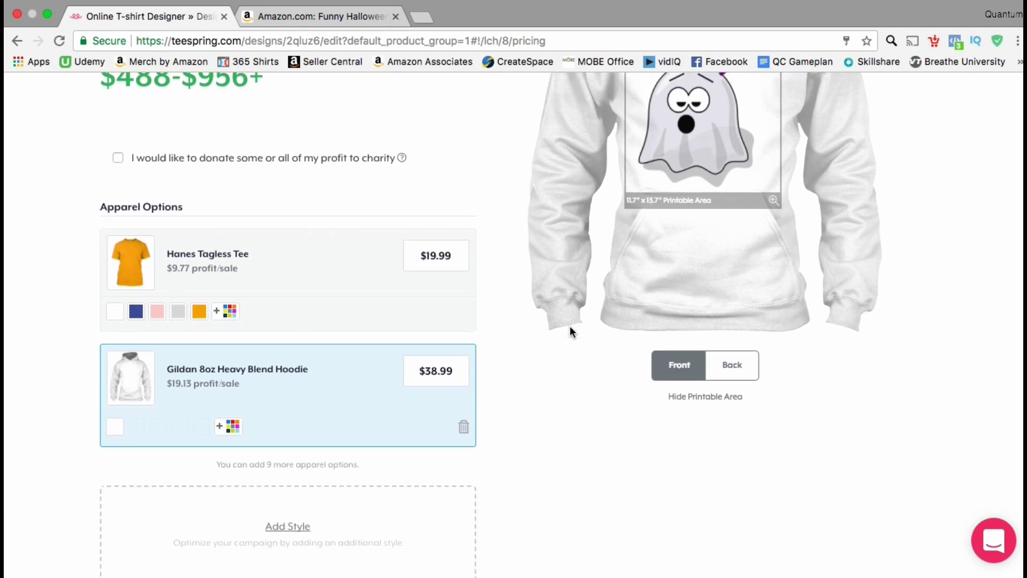
scroll(571, 327, down, 3)
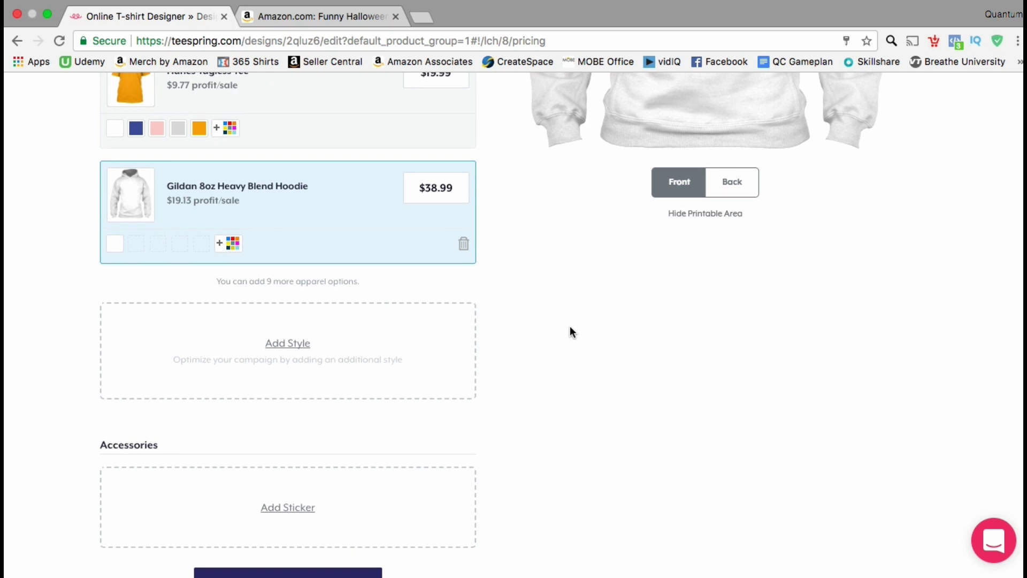
scroll(569, 326, down, 3)
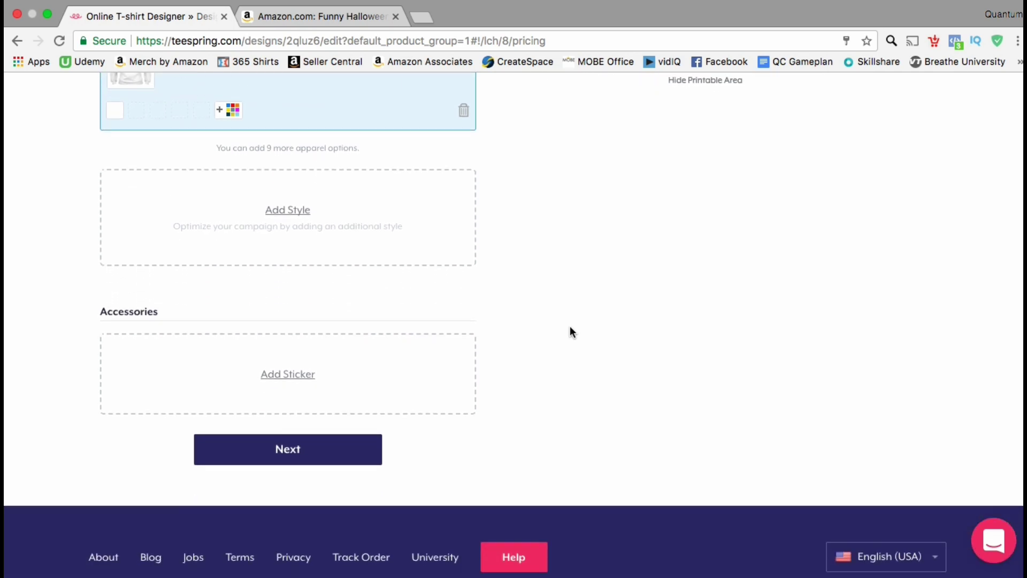
click(371, 456)
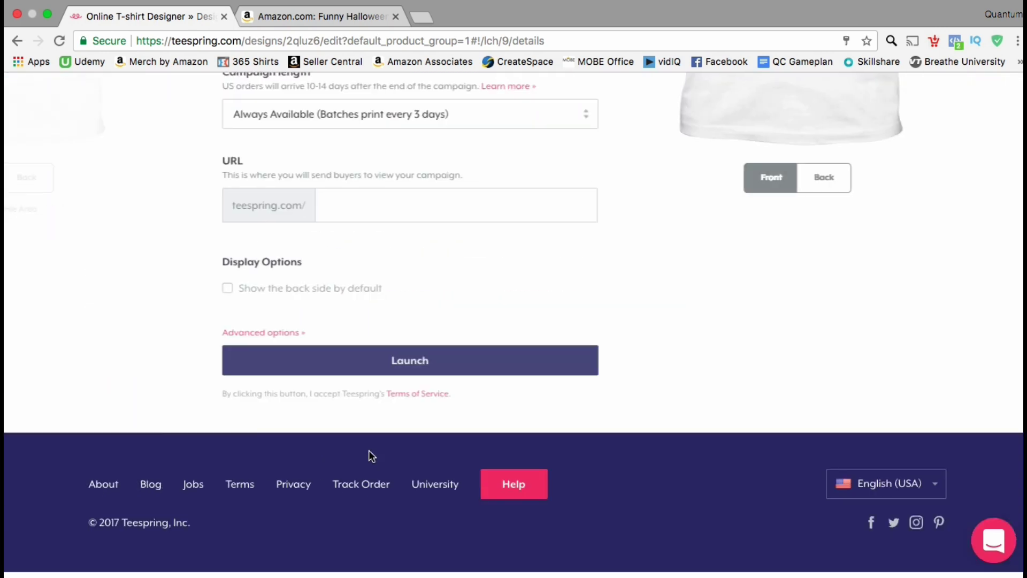
- Title the campaign "Funny Halloween 'Bored Ghost Boo' Tee" and fill in a description promoting the shirt for Halloween parties and handing out candy
scroll(574, 297, up, 10)
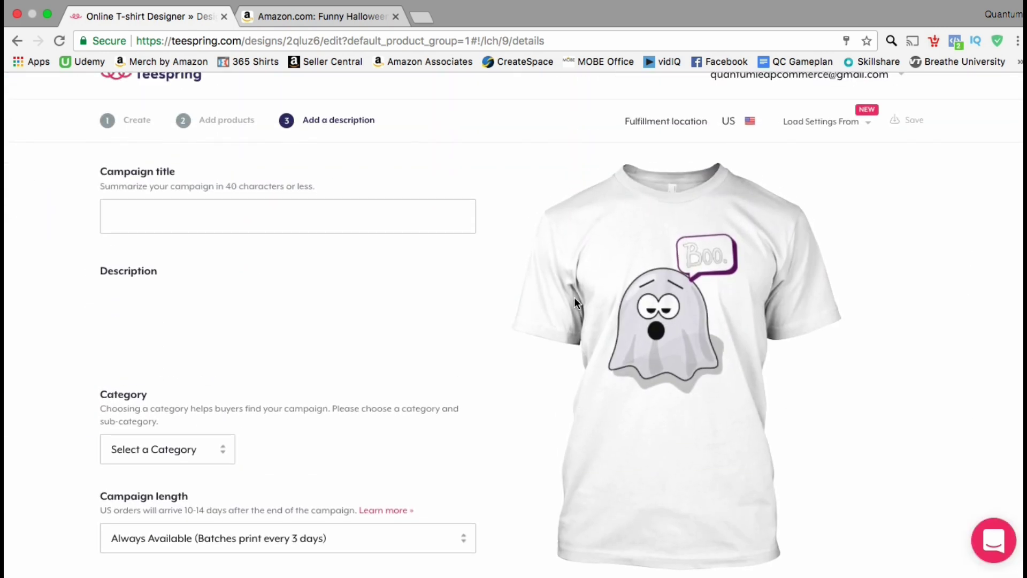
scroll(459, 313, down, 1)
scroll(459, 313, up, 3)
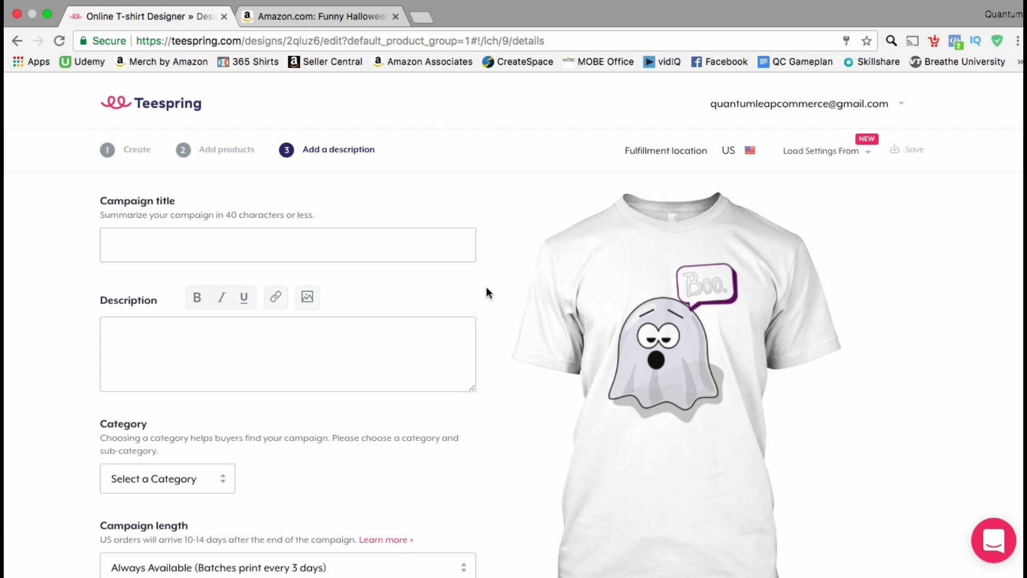
click(456, 247)
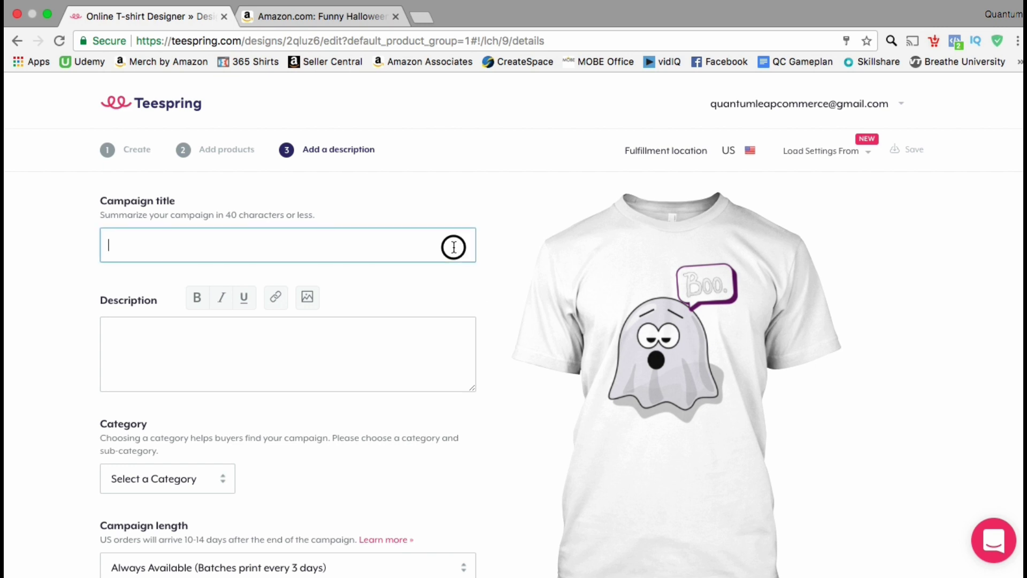
text(Funny Halloween 'Bored Ghost Boo' Tee)
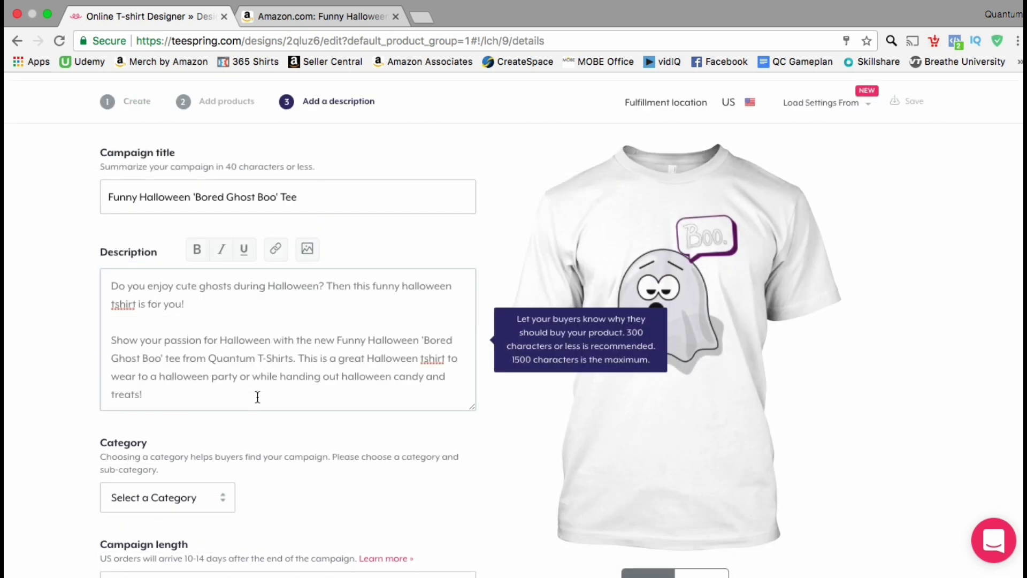
- Set the campaign's category to Apparel with the sub-category Funny
scroll(258, 396, down, 5)
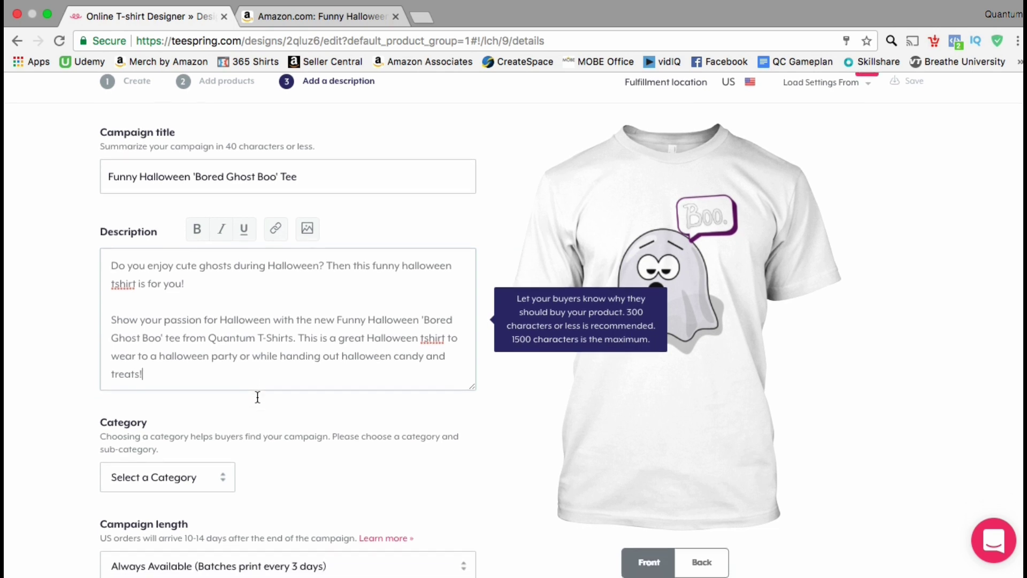
scroll(257, 396, down, 1)
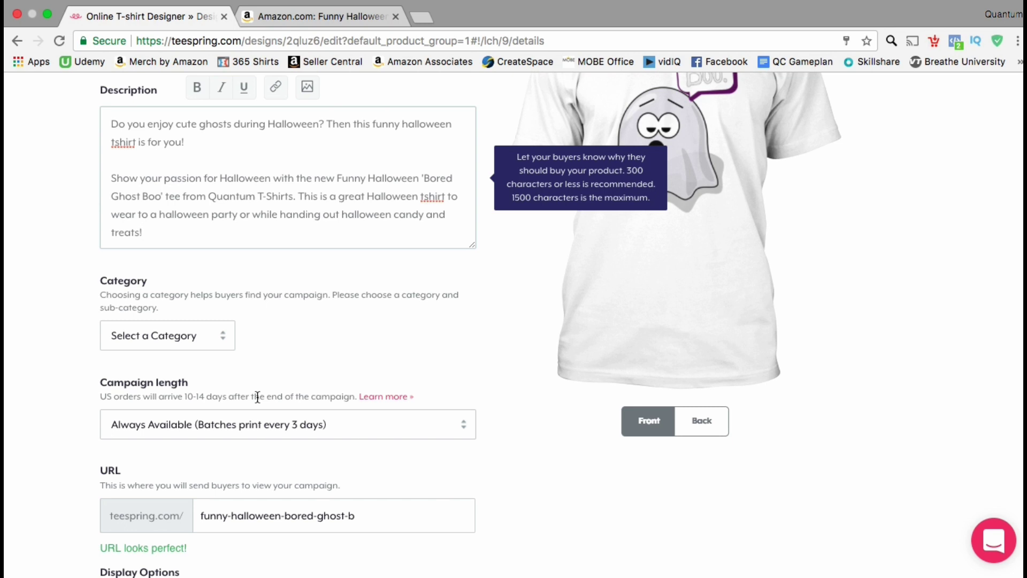
click(225, 341)
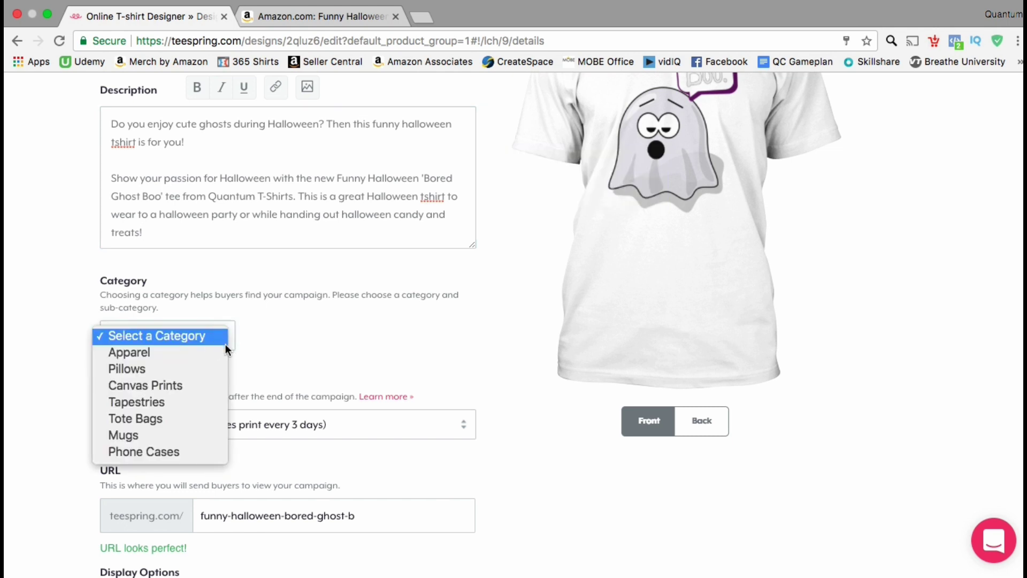
click(221, 353)
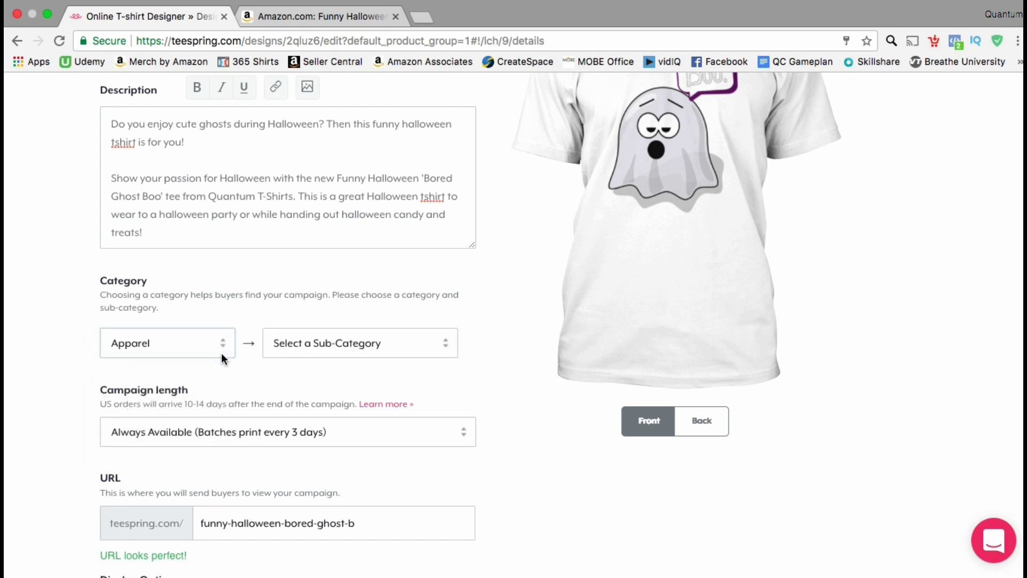
click(405, 355)
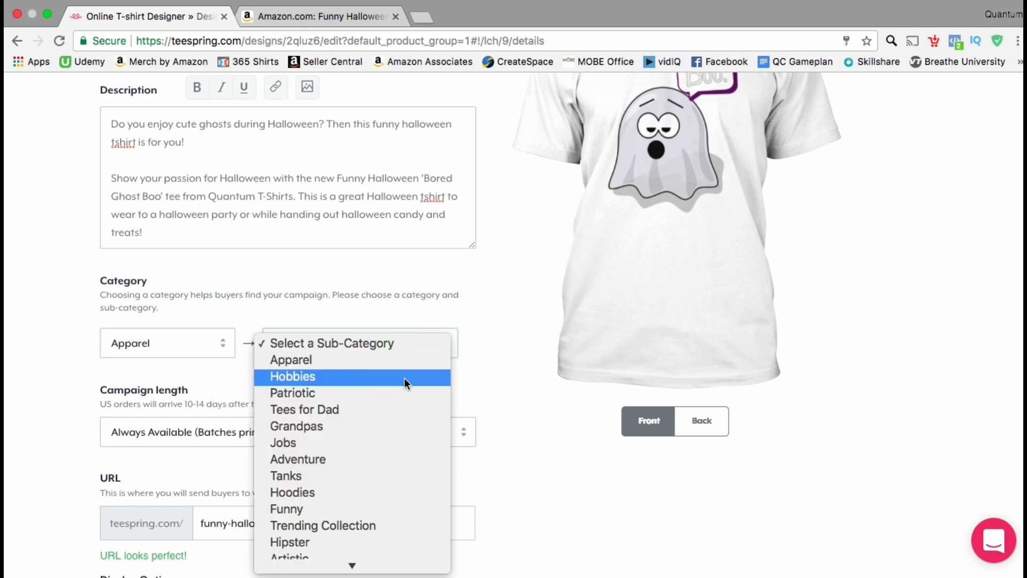
scroll(403, 377, down, 3)
scroll(405, 385, down, 2)
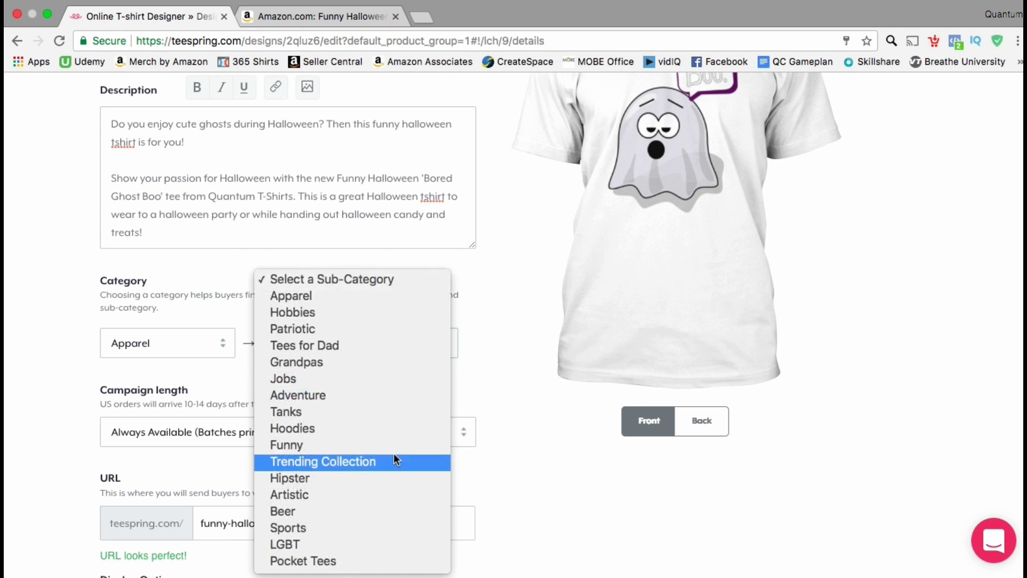
click(394, 445)
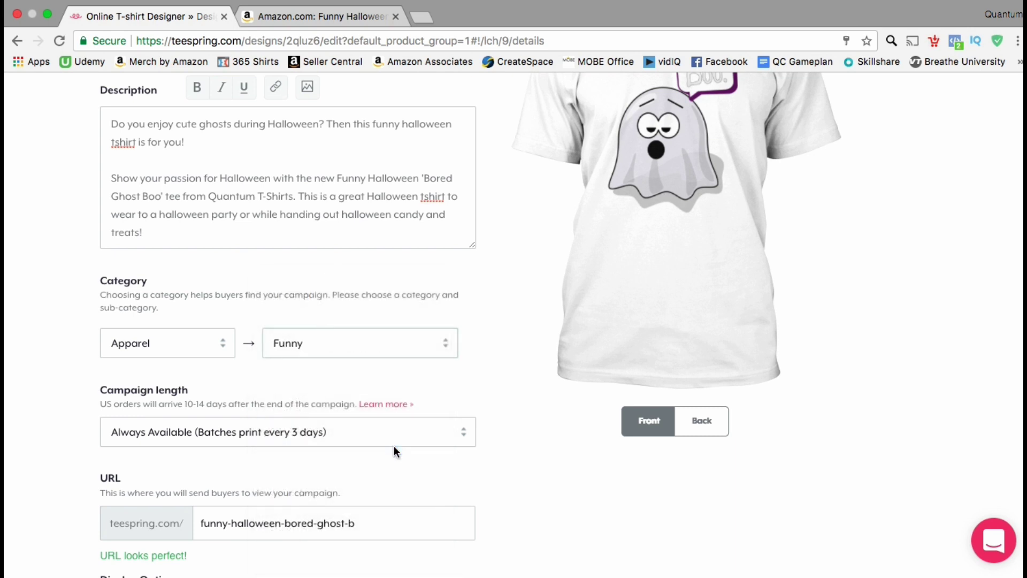
- Check the campaign length options and keep Always Available (Batches print every 3 days)
scroll(394, 447, down, 5)
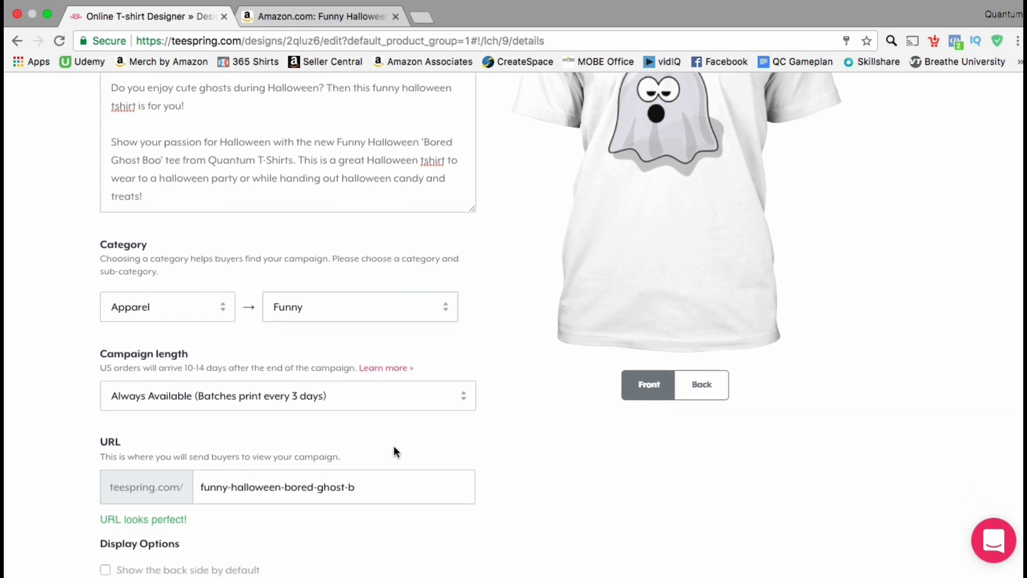
scroll(395, 450, down, 2)
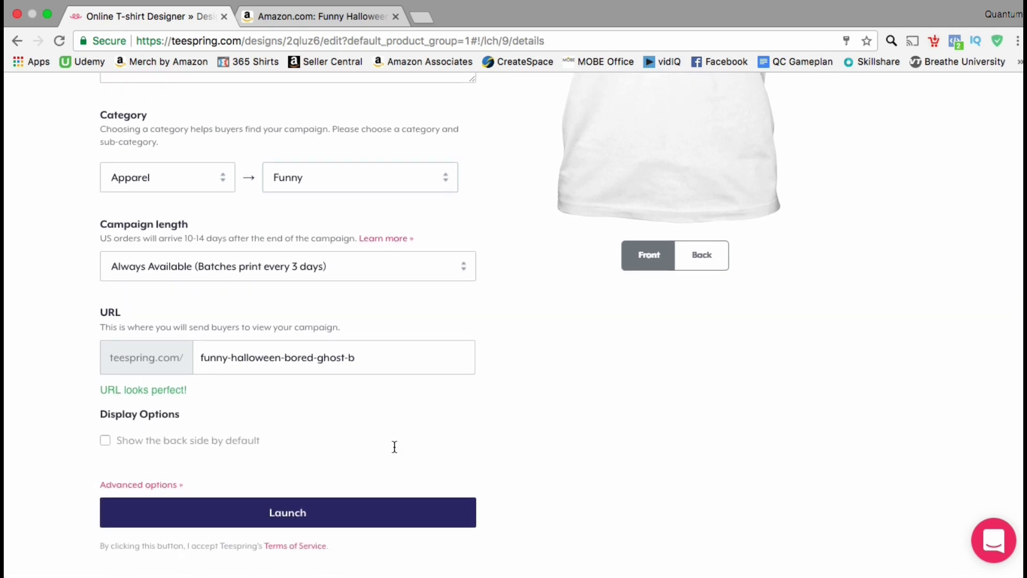
click(459, 270)
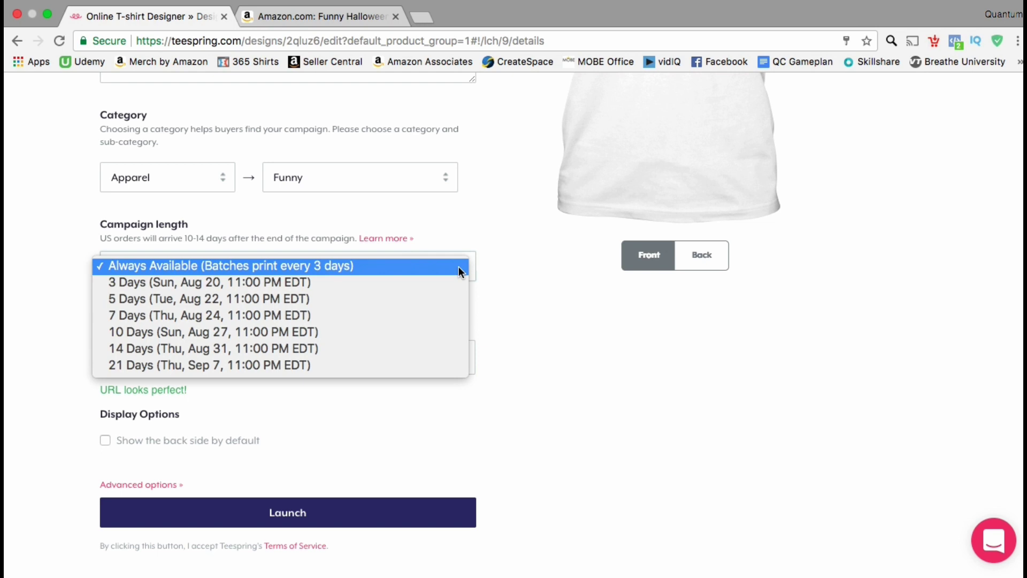
click(487, 263)
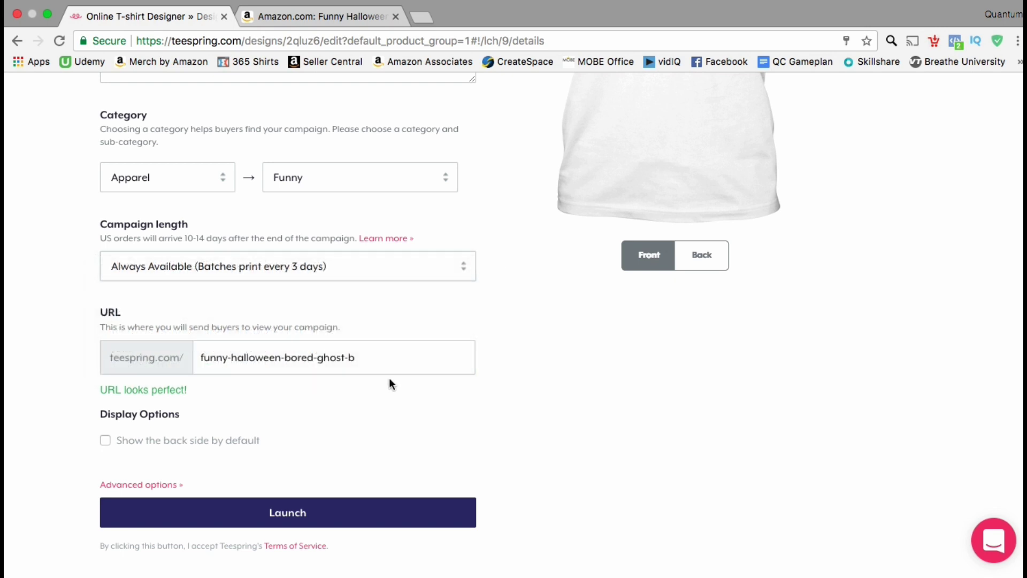
- Shorten the campaign URL ending to funny-halloween-bored-ghost and launch the campaign without showing the back side by default
click(357, 357)
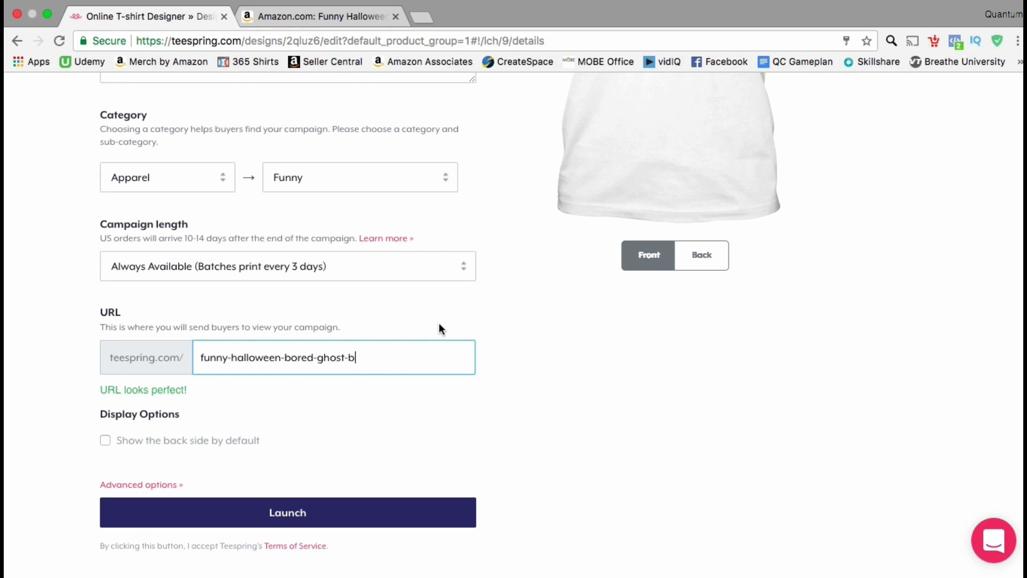
key(BackSpace)
key(BackSpace)
key(Tab)
key(space)
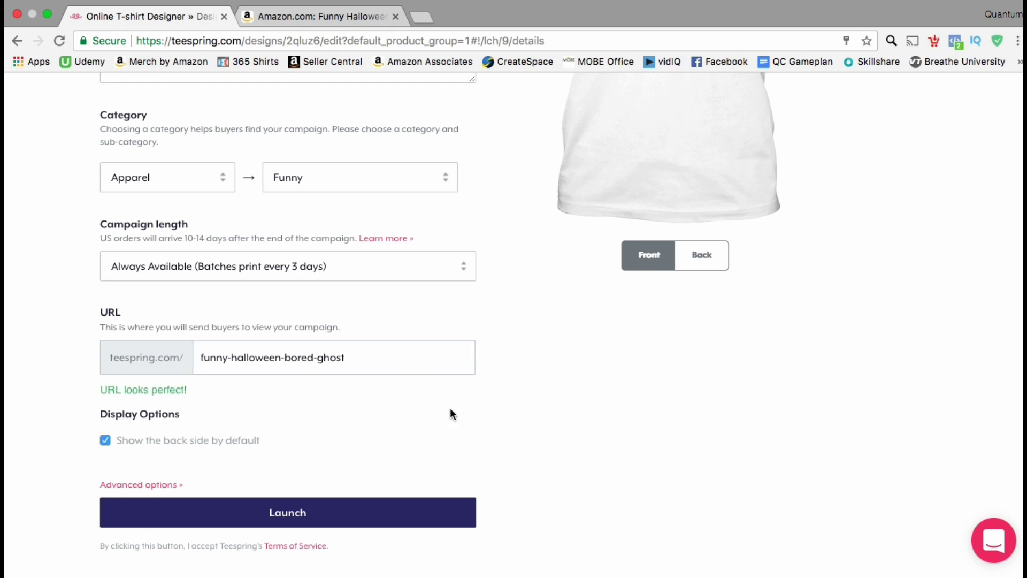
key(space)
scroll(451, 410, down, 1)
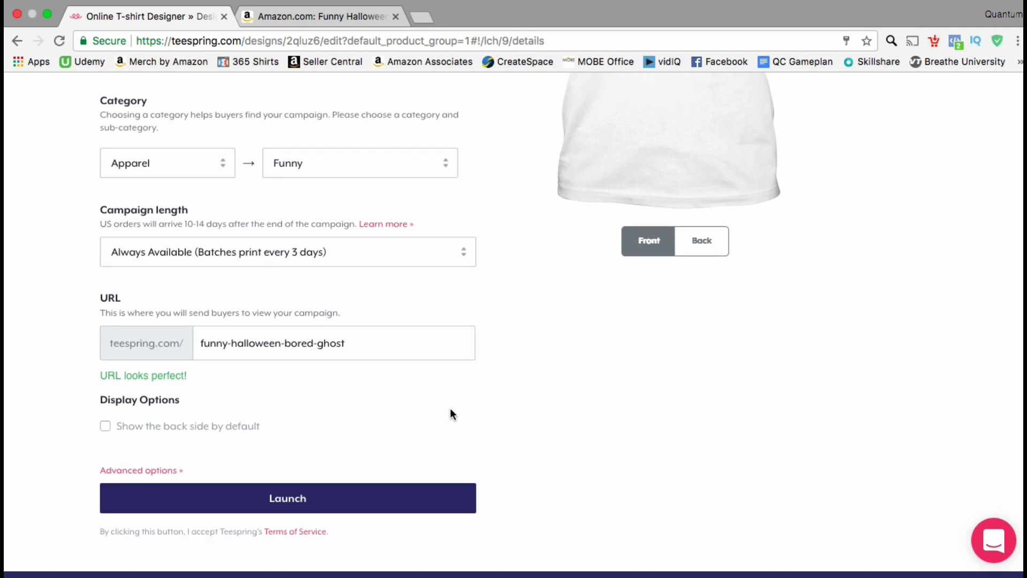
click(439, 497)
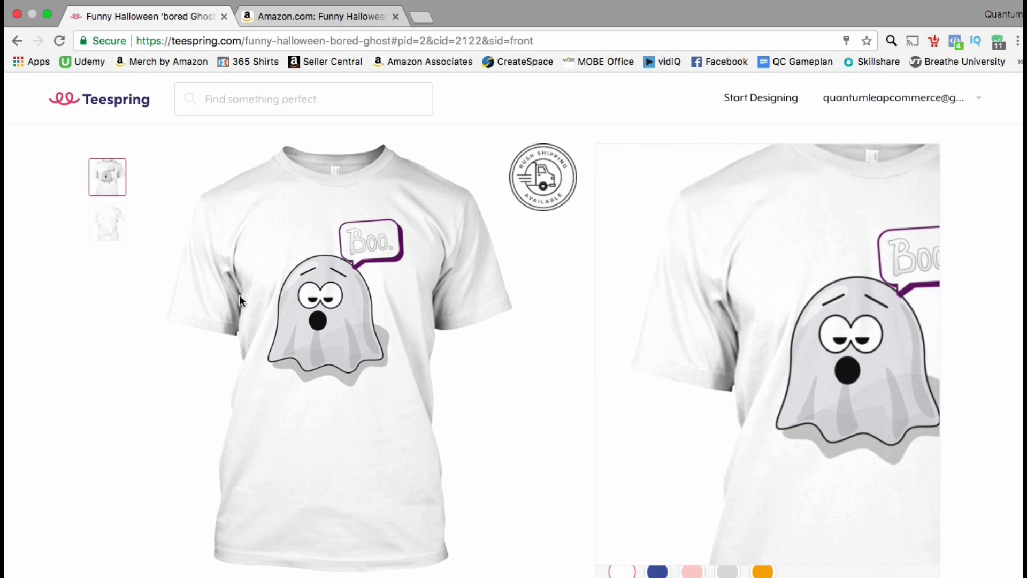
- Examine the back and front views of the Hanes Tagless Tee and its purchase options on the launched campaign page
click(107, 224)
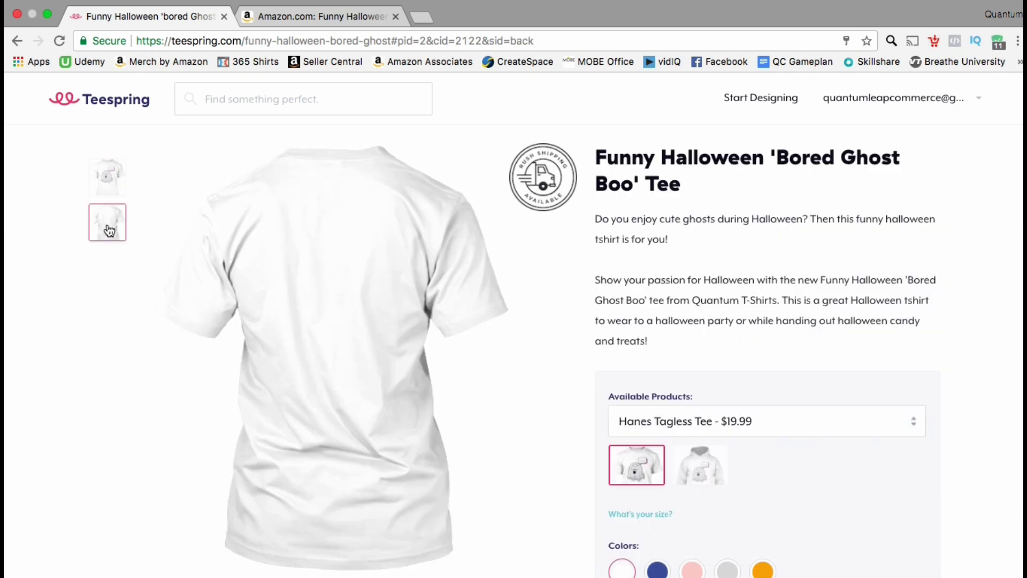
click(113, 195)
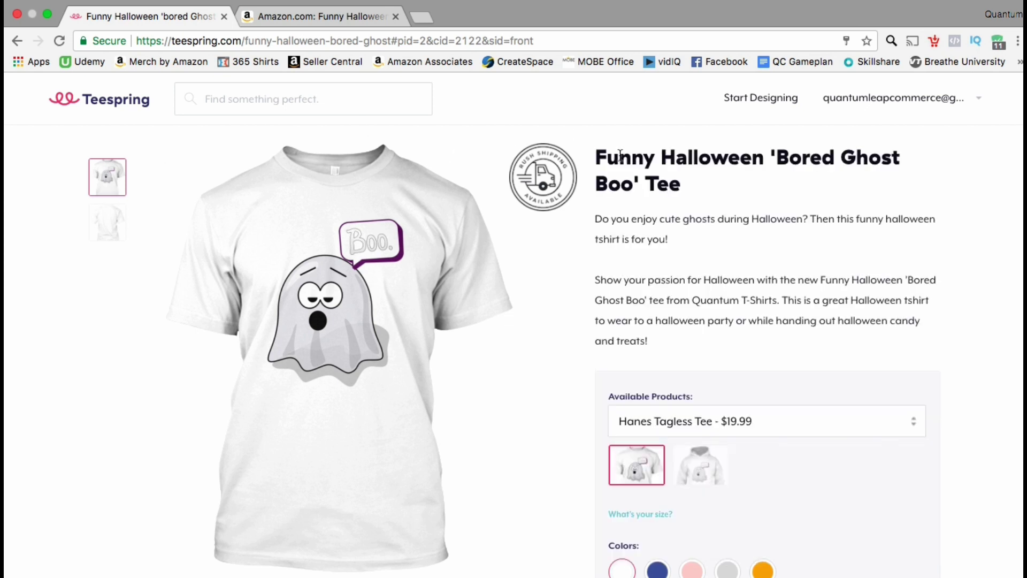
scroll(681, 249, down, 3)
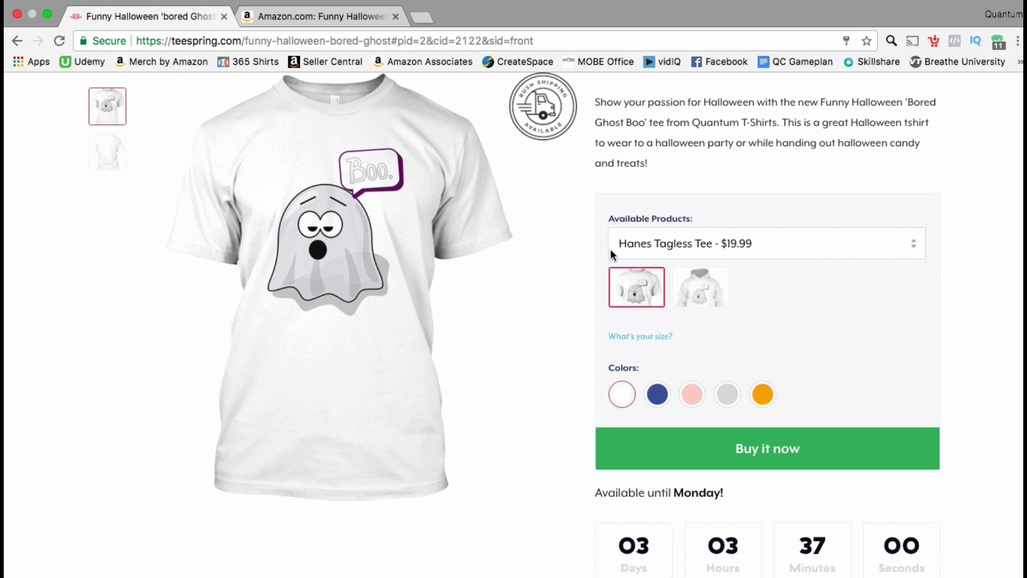
scroll(599, 250, down, 2)
scroll(599, 250, down, 1)
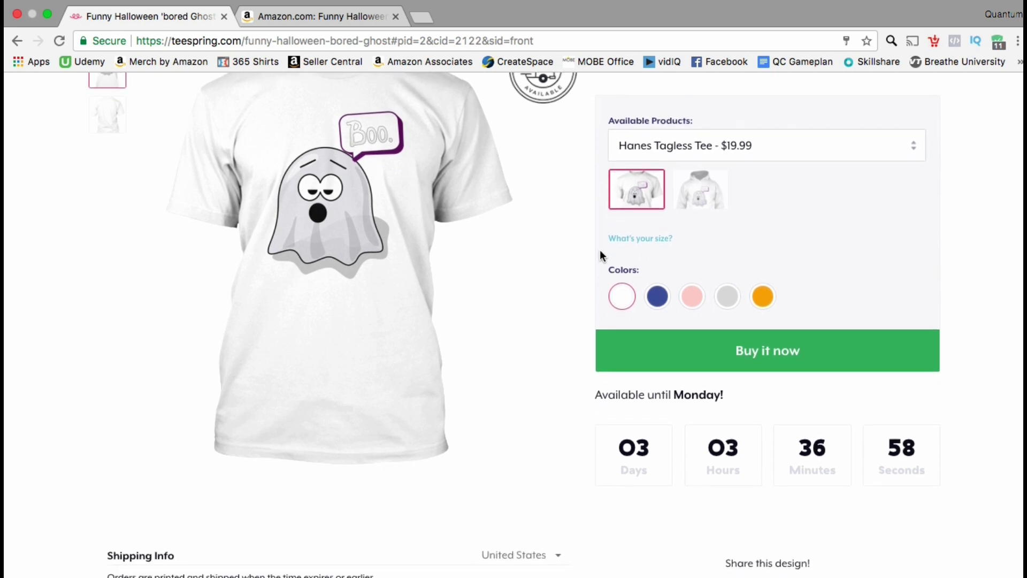
- Display the Gildan 8oz Heavy Blend Hoodie on the campaign page and review the countdown, shipping info and return policy
click(916, 153)
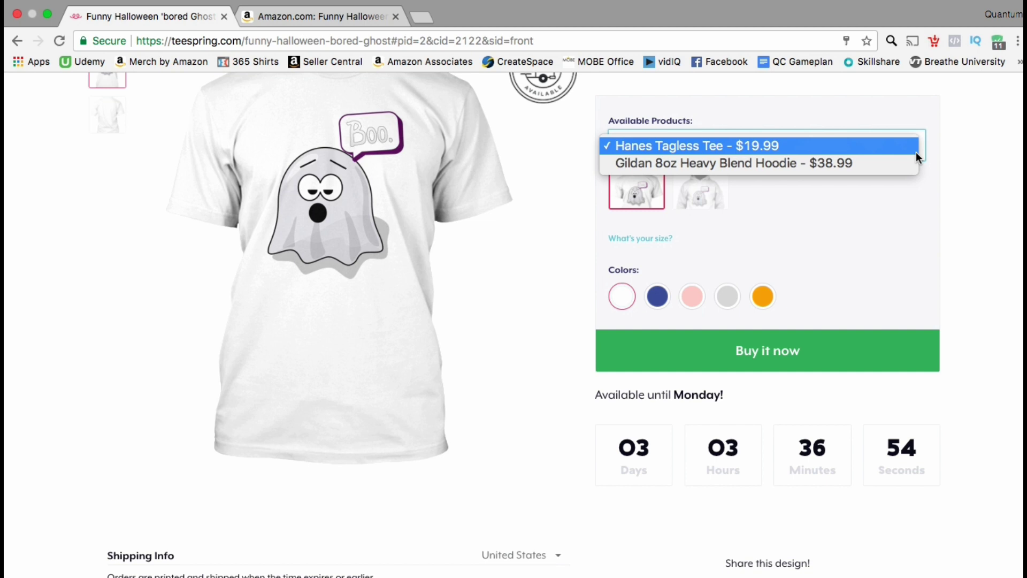
click(908, 164)
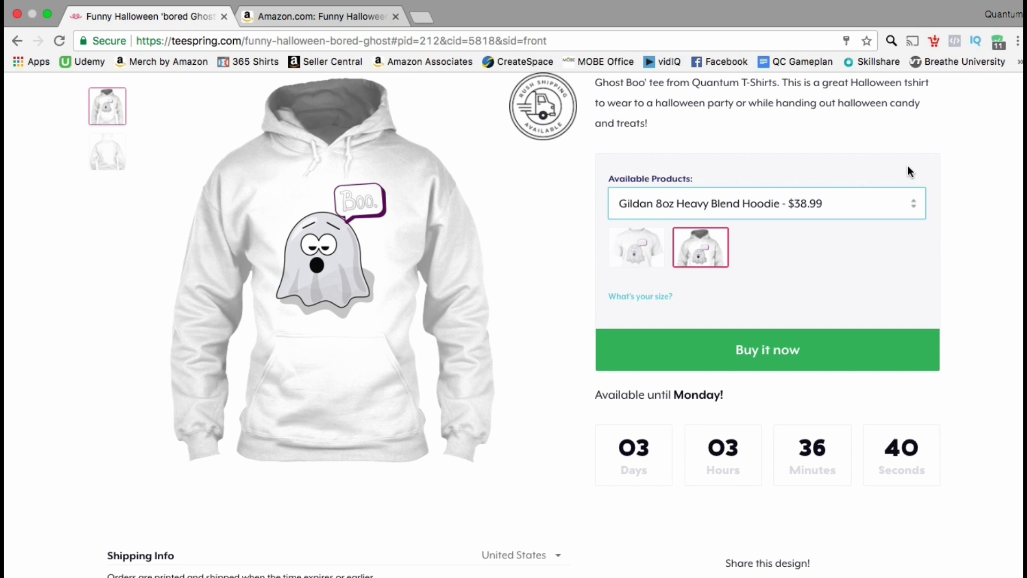
scroll(972, 177, down, 2)
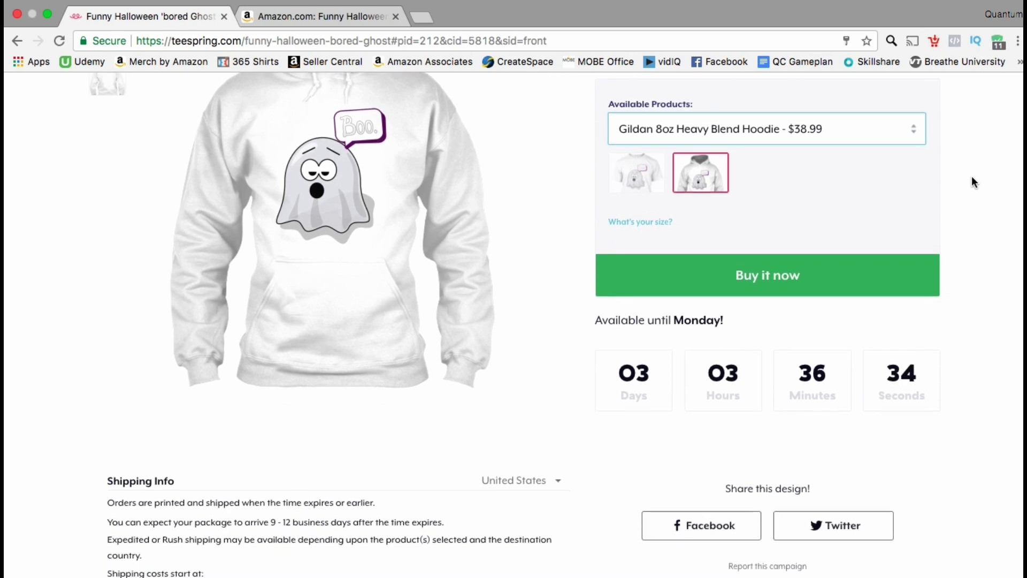
scroll(972, 177, down, 5)
scroll(972, 177, up, 1)
scroll(972, 177, down, 2)
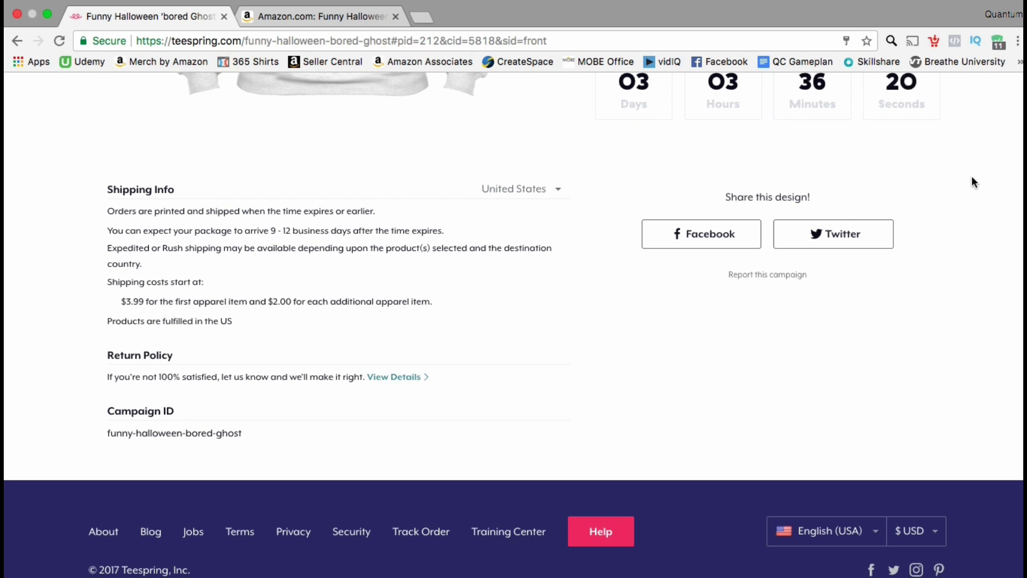
scroll(972, 178, up, 10)
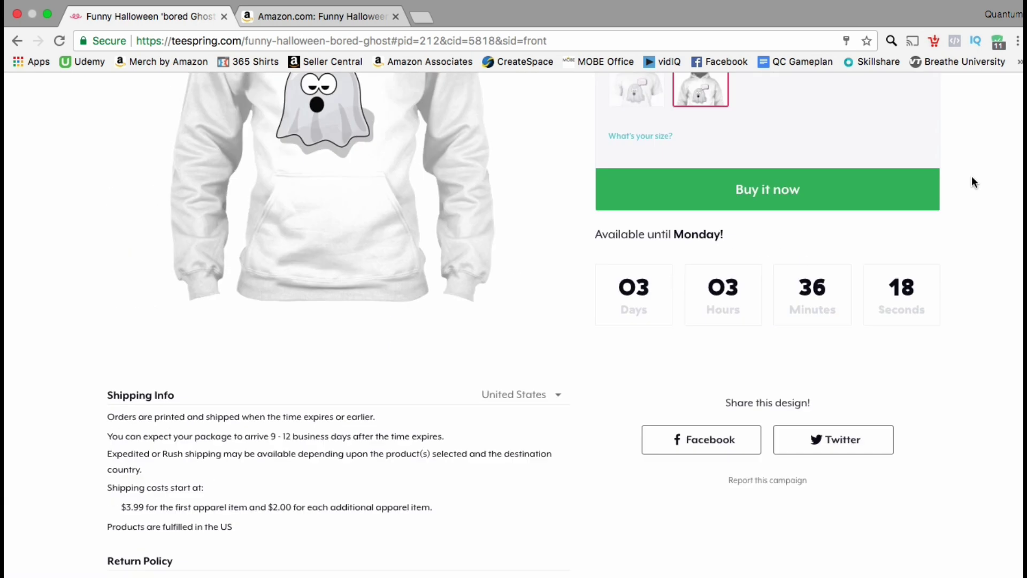
scroll(972, 182, up, 2)
scroll(973, 182, down, 2)
scroll(972, 182, up, 2)
scroll(973, 182, up, 1)
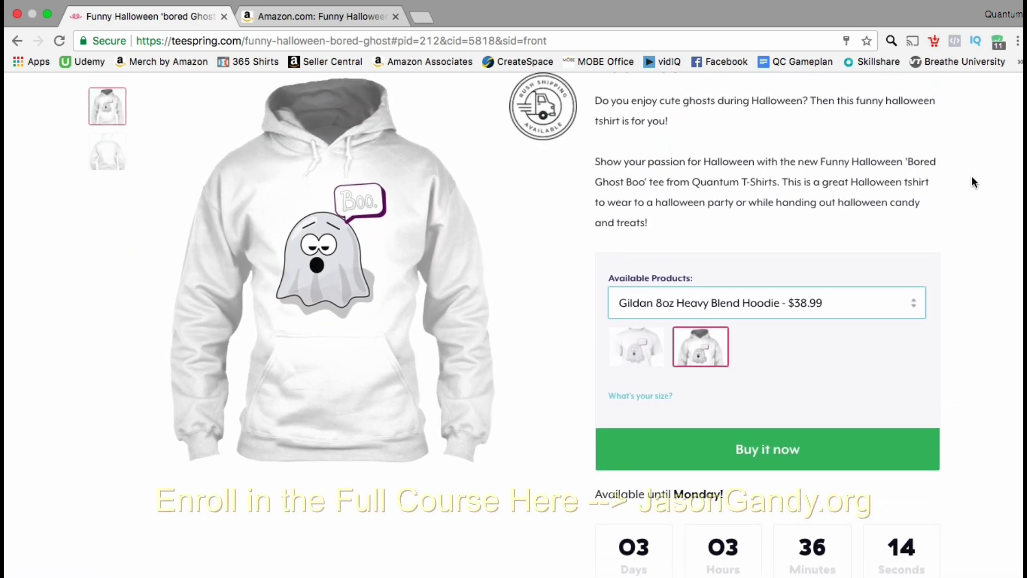